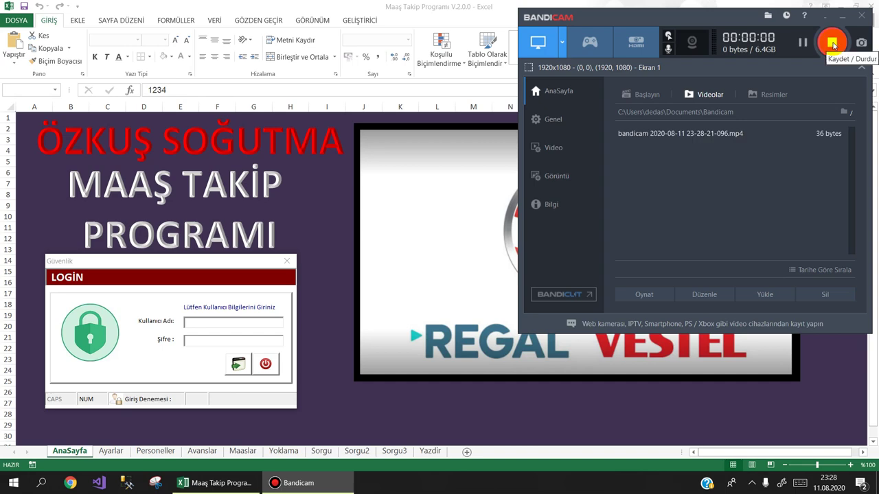
- Start the Bandicam recording and log in to the salary program with the username and password
click(842, 15)
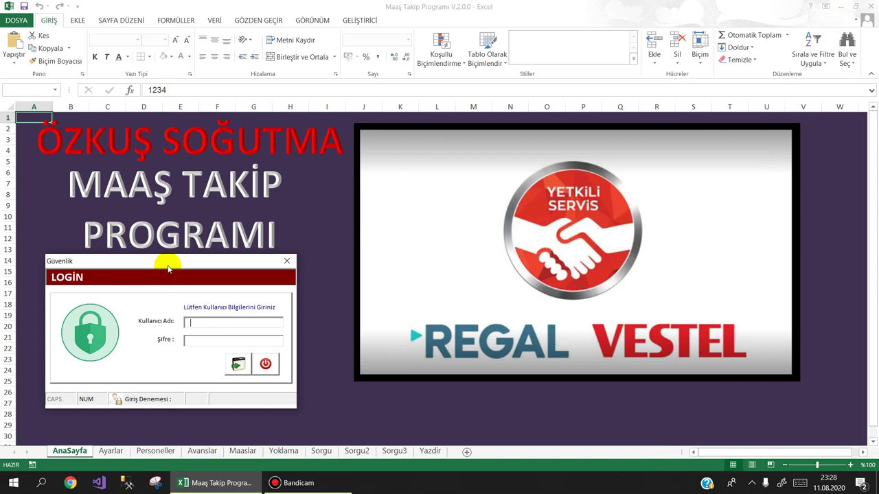
key(Return)
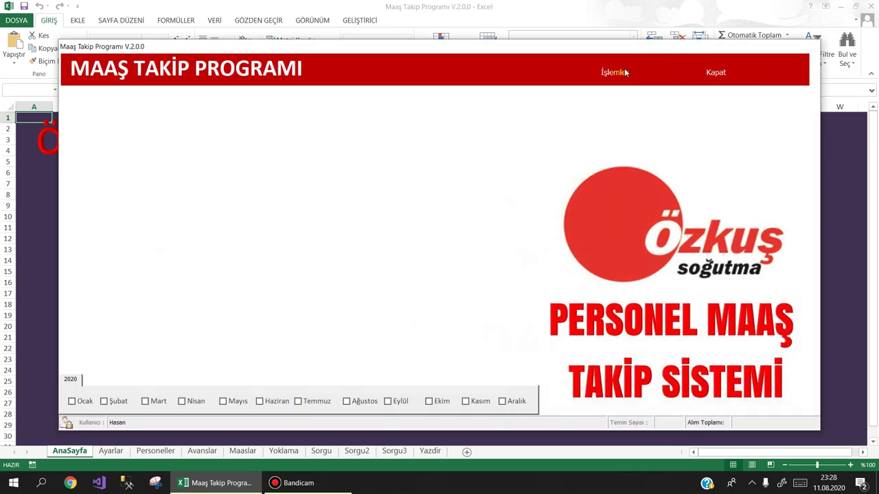
mouse_move(614, 72)
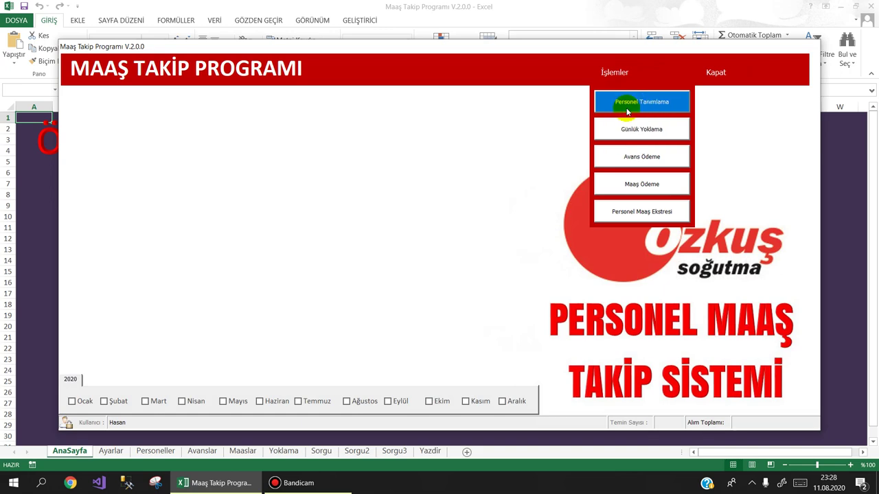
- Add the first employee, with ID number and full name, as MÜŞTERİ TEMSİLCİSİ in TEKNİK SERVİS
click(633, 100)
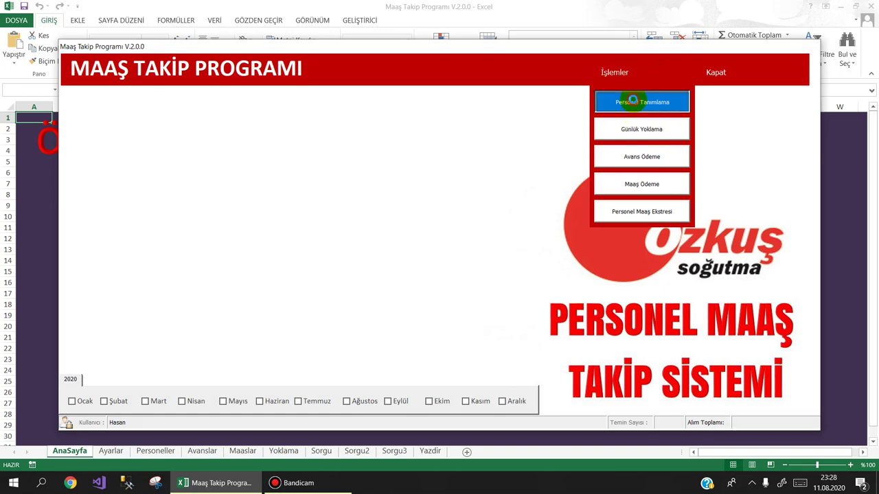
click(642, 424)
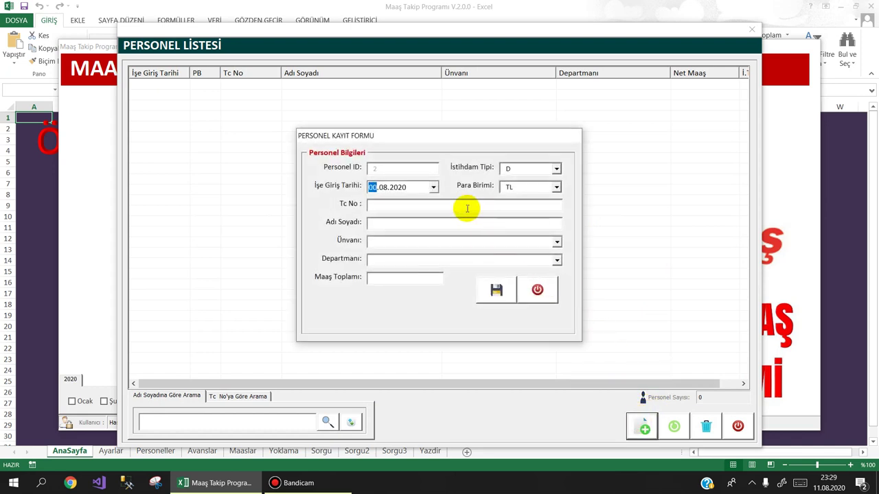
key(Right)
text(0)
text(20)
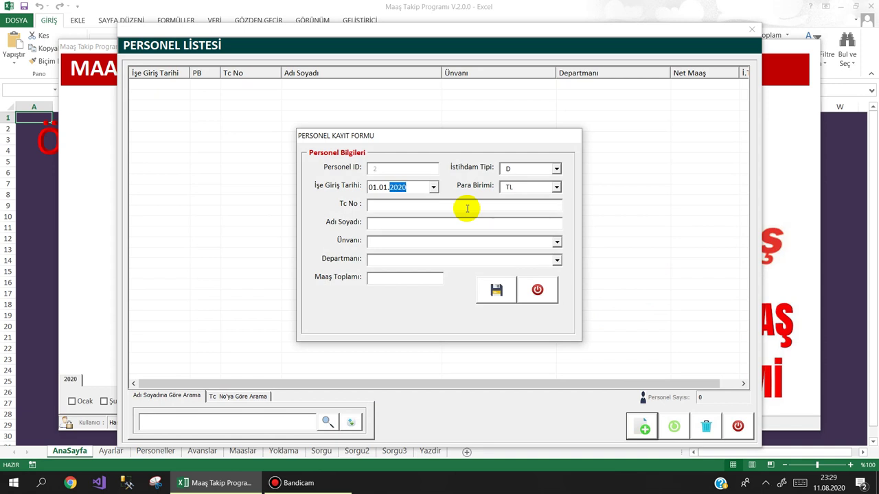
click(467, 208)
text(11111111111)
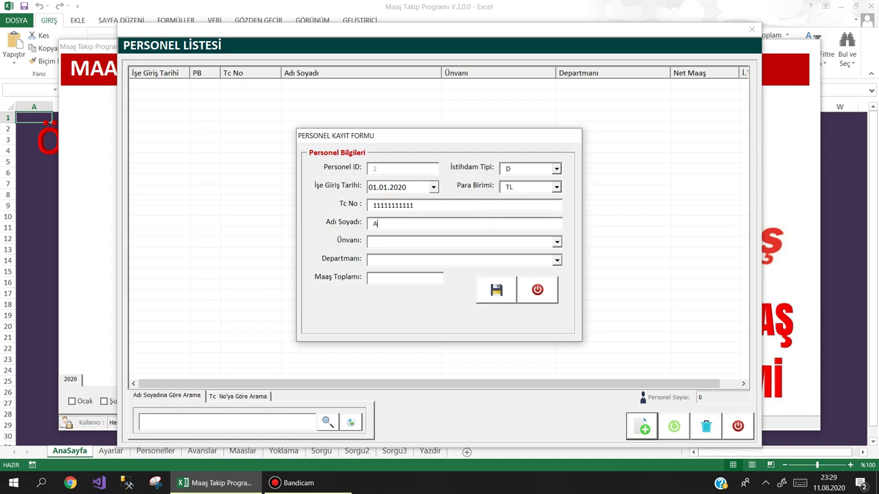
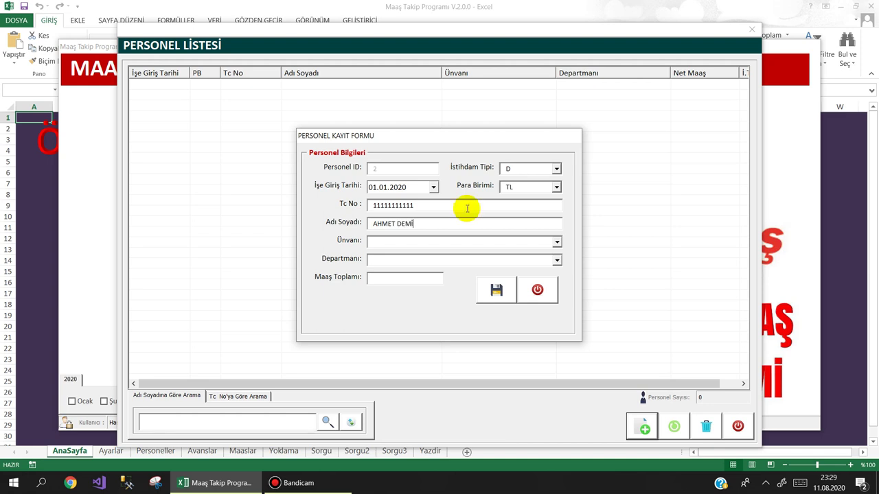
key(Tab)
key(Down)
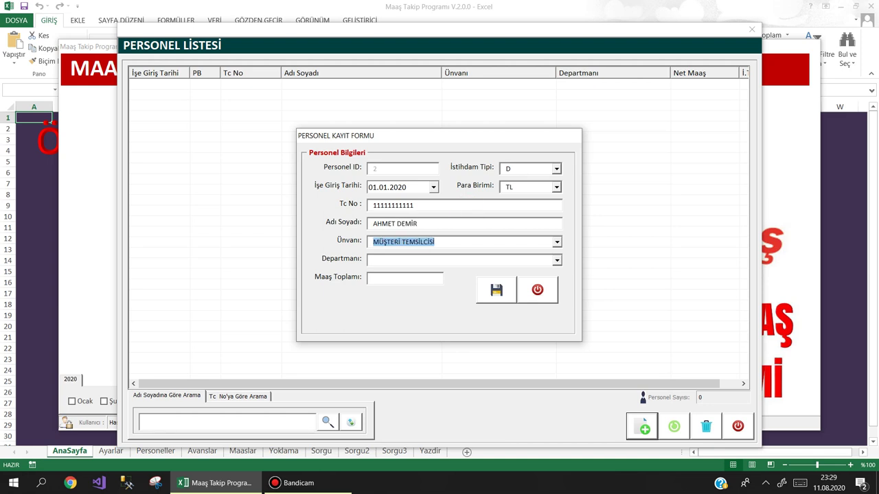
key(Tab)
key(Down)
key(Tab)
text(3000)
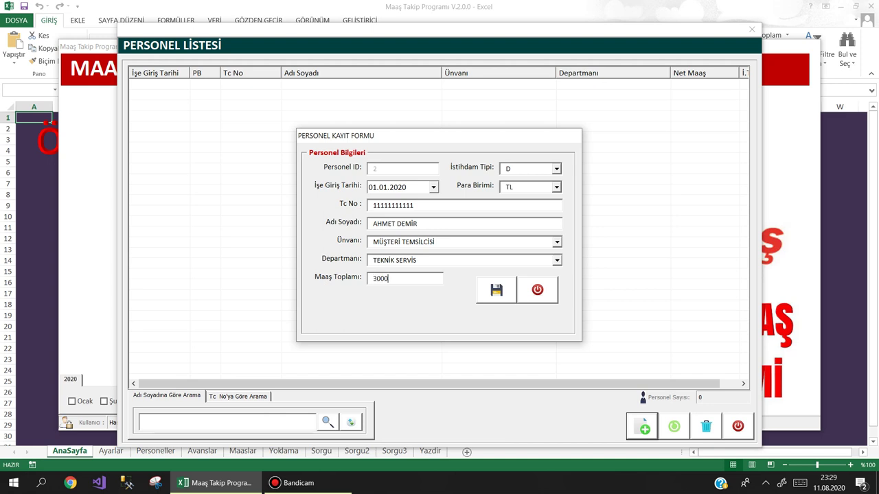
key(Tab)
key(Return)
key(Return)
key(Return)
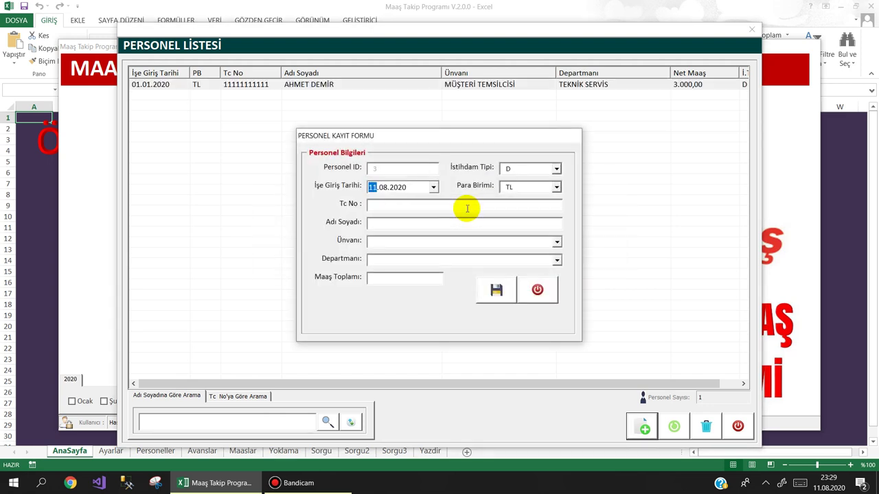
- Add a second employee with ID number and full name as USTA in TEKNİK SERVİS
key(Right)
key(Right)
text(9)
key(Tab)
key(Tab)
text(22222222)
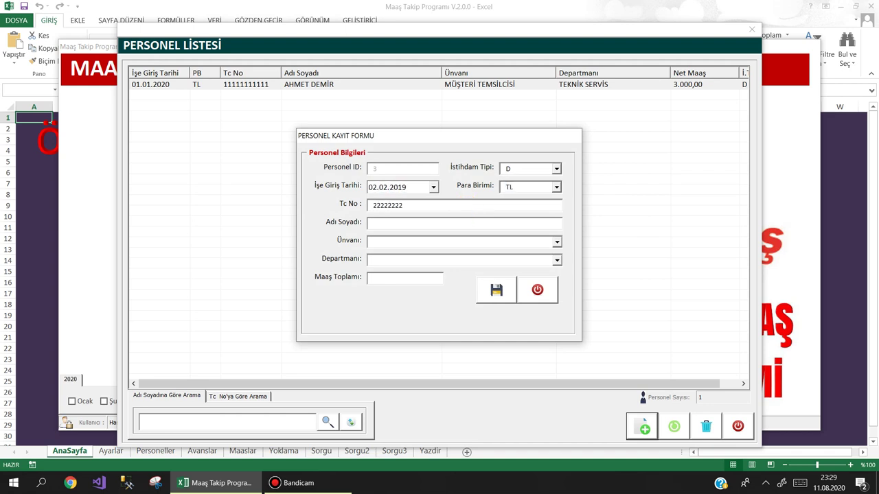
text(222)
key(Tab)
key(Tab)
text(u)
key(Tab)
text(t)
key(Tab)
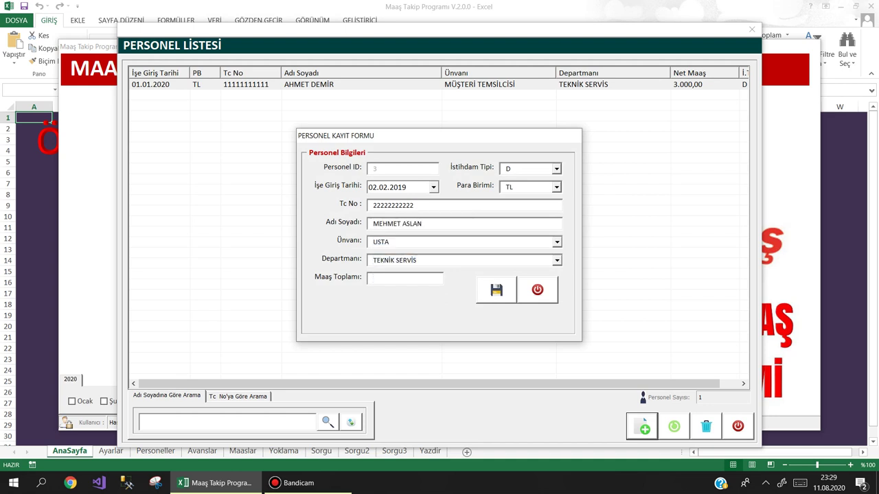
text(00)
key(Tab)
key(Return)
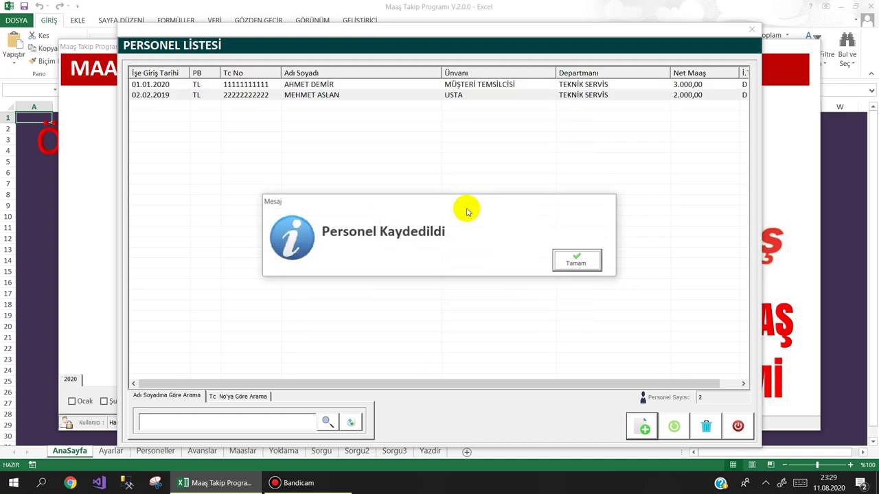
key(Return)
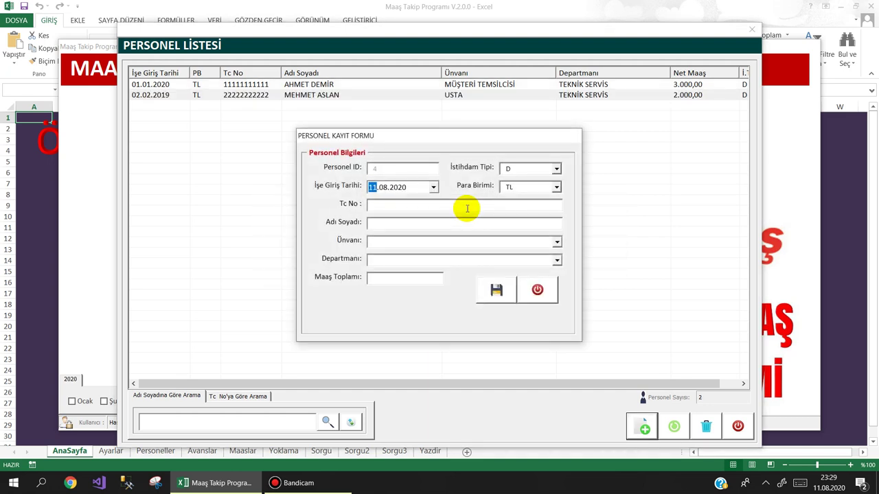
- Add a third employee hired 5.03.2017 as ŞEF in TEKNİK SERVİS with 4.000,00 net
text(5.03.20)
text(17)
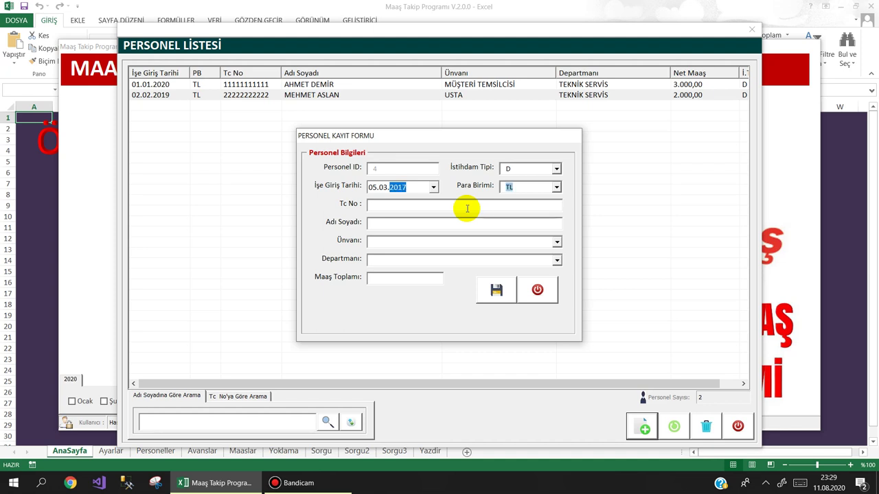
key(Tab)
text(33333333333)
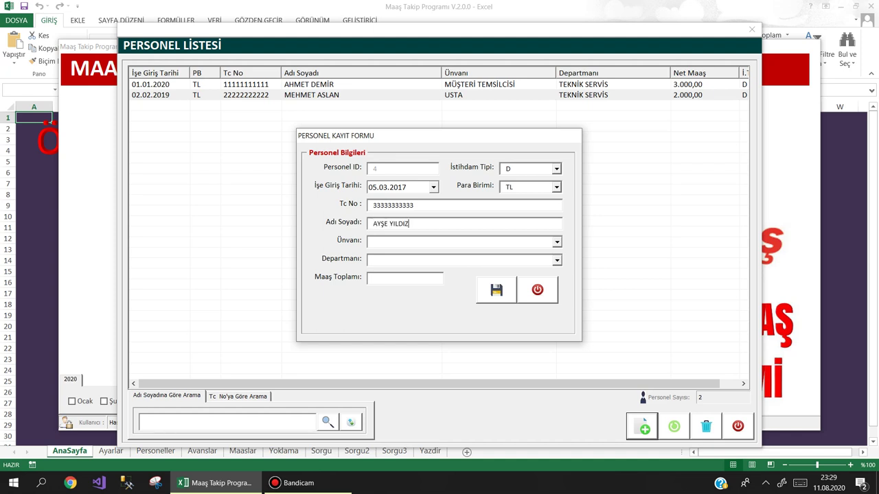
text(ş)
key(Tab)
text(t)
key(Tab)
key(Return)
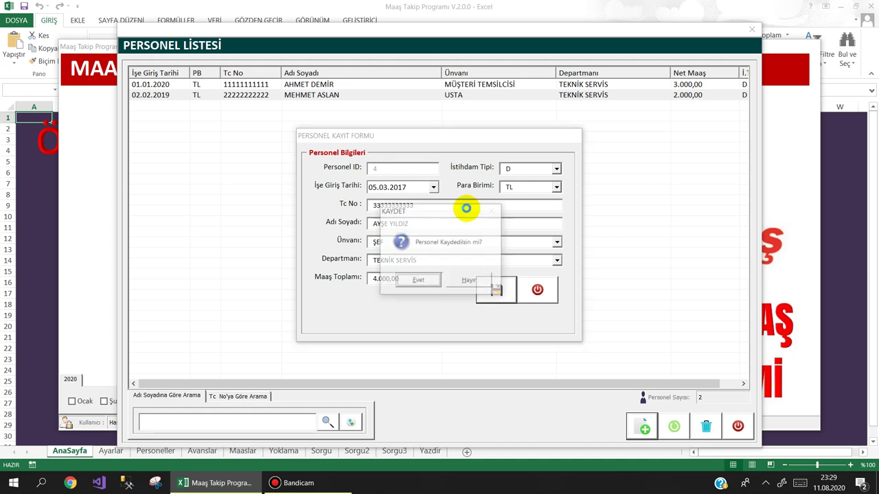
key(Return)
key(Return)
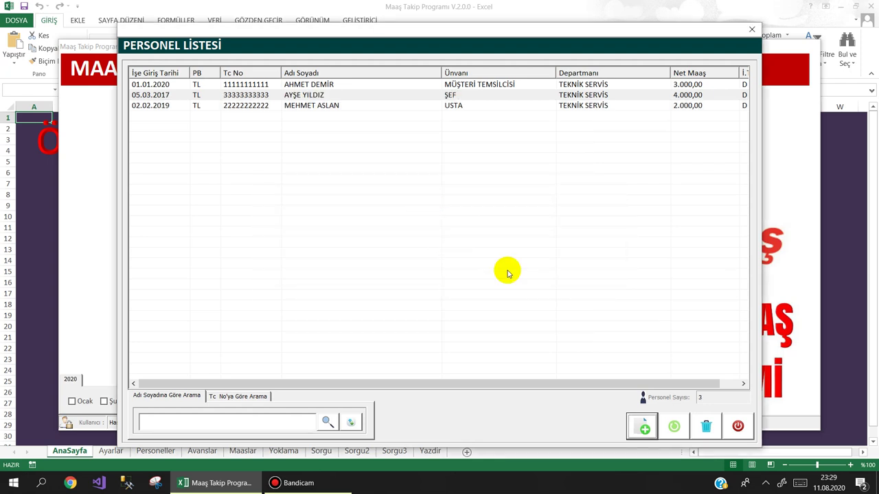
- Search the staff list by name for 'AY', then close the personnel list
click(229, 420)
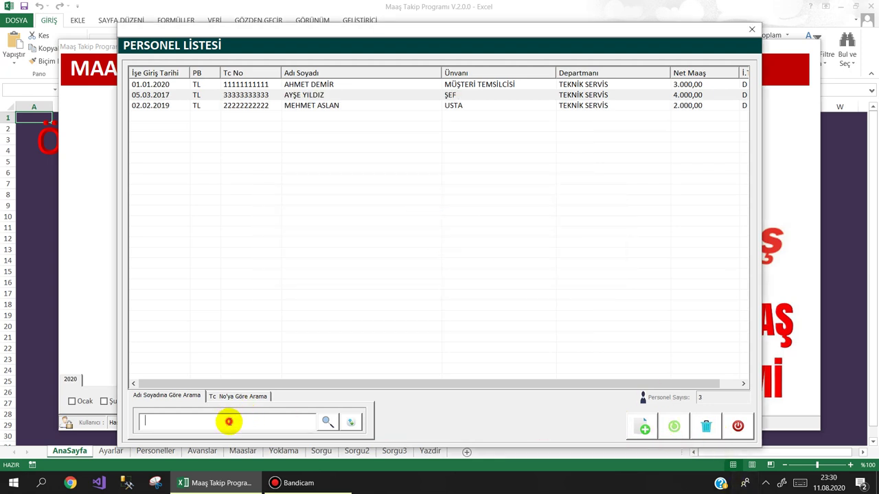
text(AY)
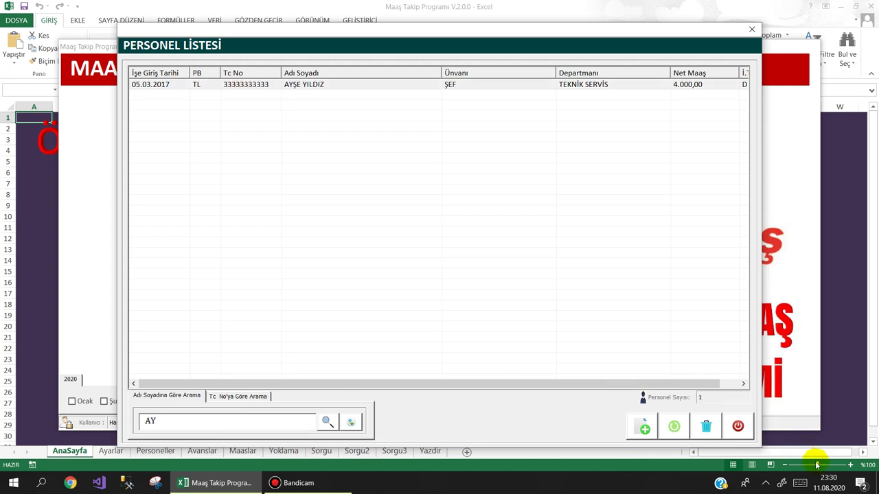
click(738, 426)
click(622, 77)
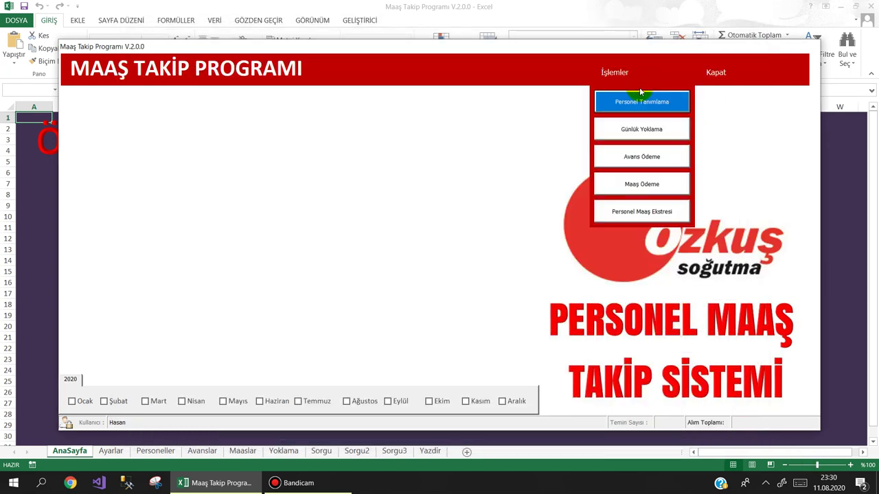
- Record one absent day in AĞUSTOS for the customer representative, noted '11.08.2020 MAZERETSİZ', and save it
click(629, 125)
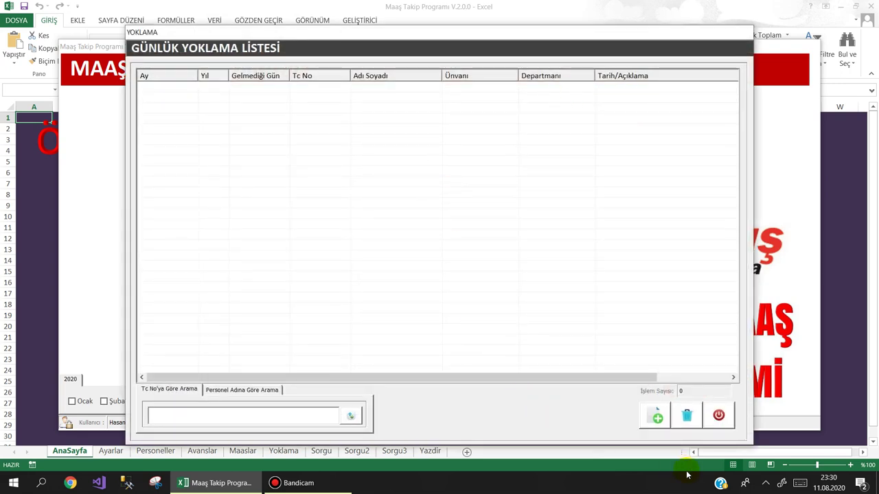
mouse_move(828, 483)
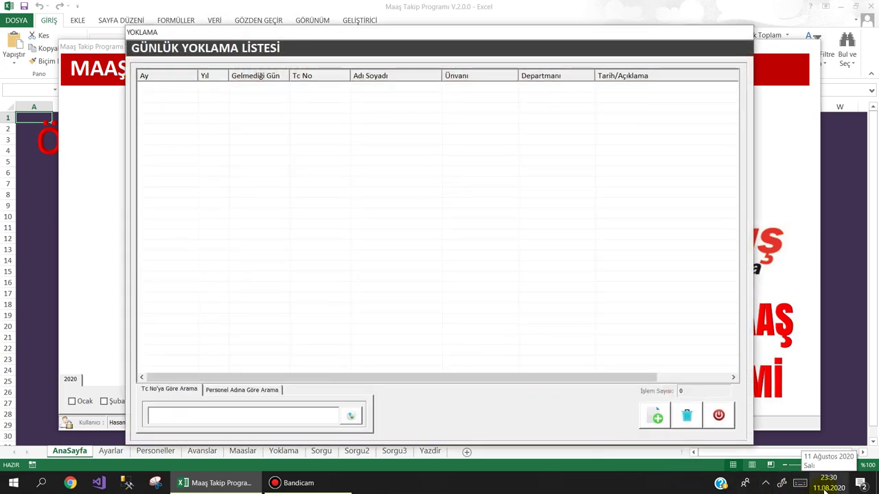
click(653, 416)
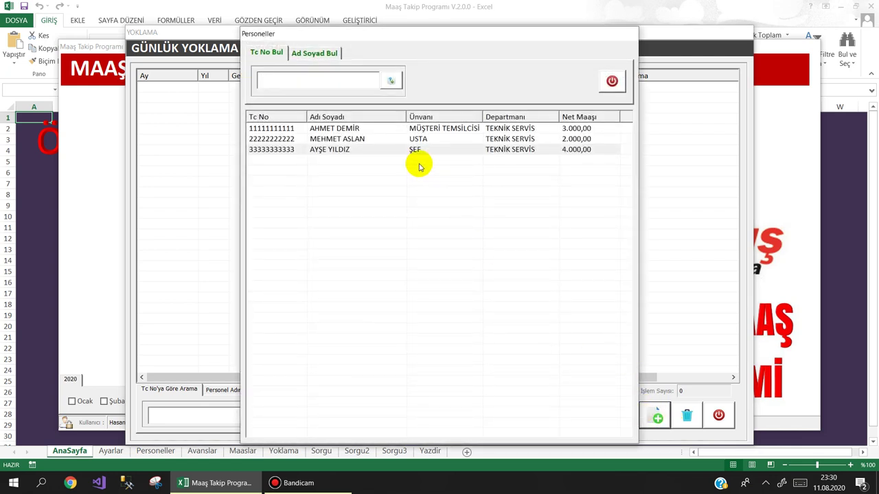
double_click(351, 129)
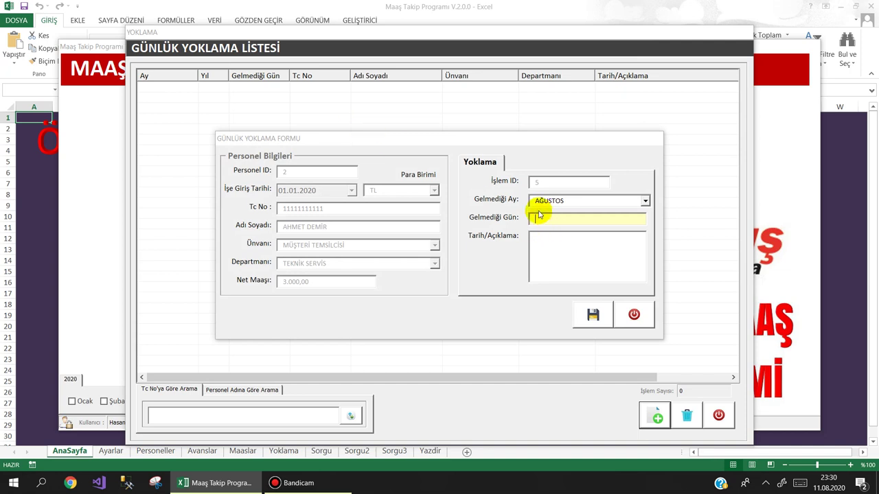
click(536, 221)
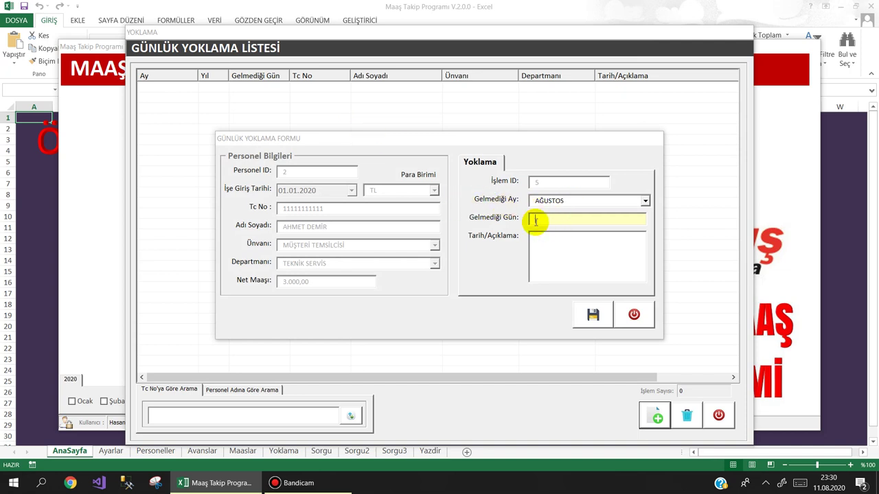
text(1)
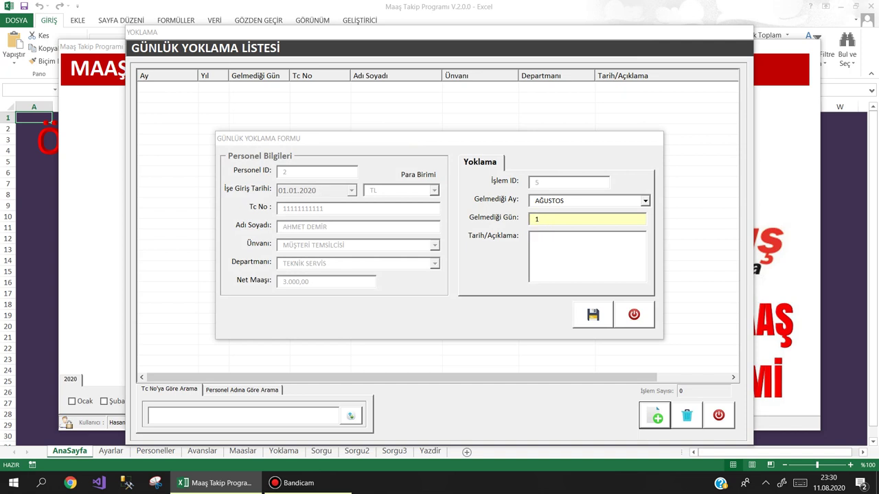
text(1.08.)
text(202)
key(BackSpace)
key(BackSpace)
key(BackSpace)
text(MA)
key(BackSpace)
key(BackSpace)
key(BackSpace)
text(ERETSİ)
click(593, 315)
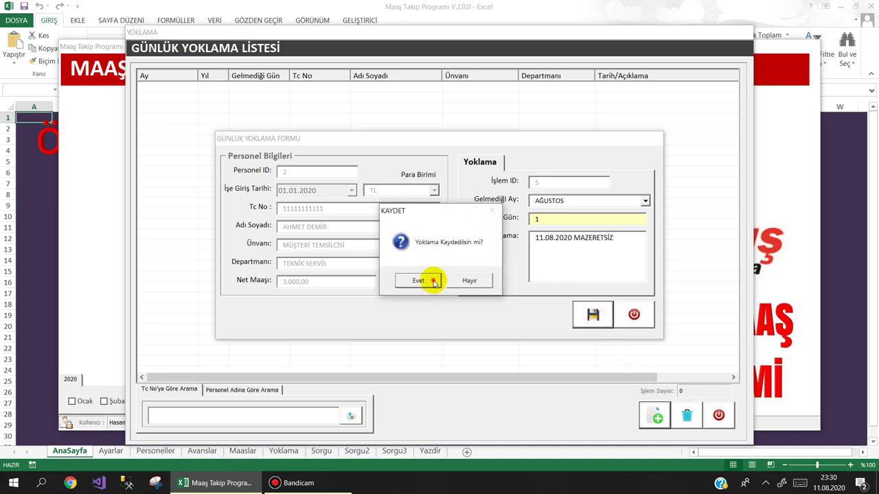
click(434, 281)
click(572, 261)
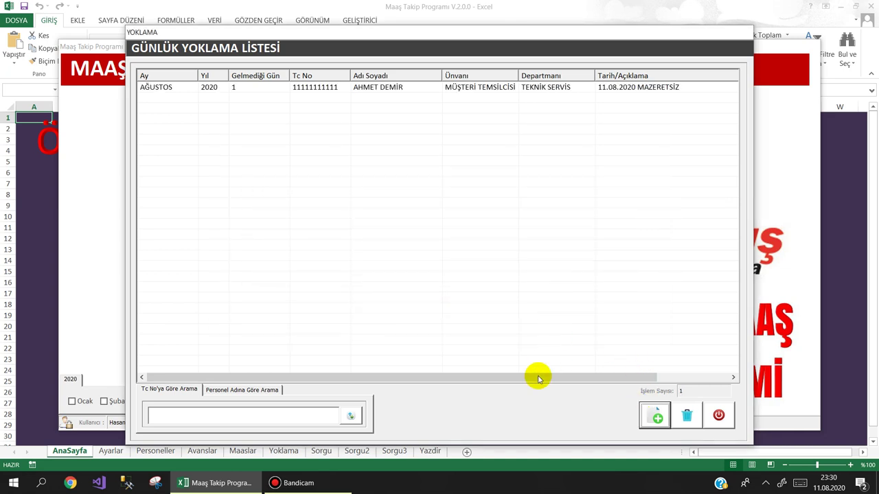
click(42, 488)
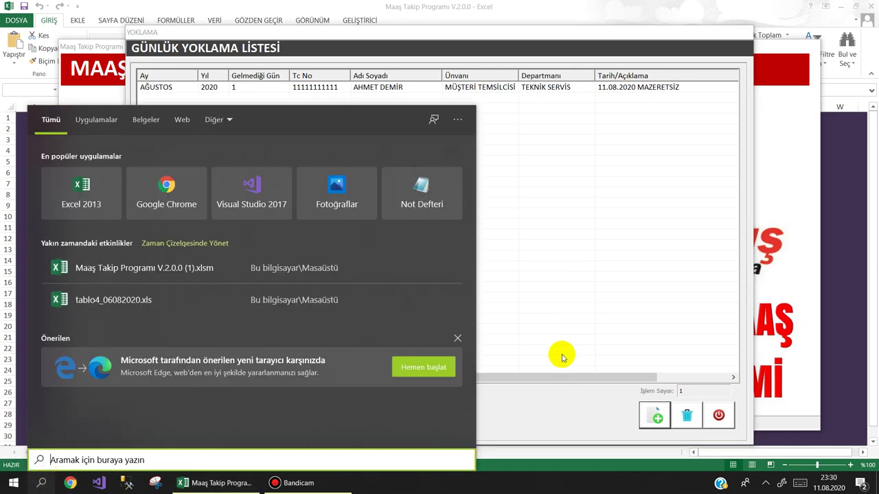
- Save a 3-day absence for the USTA employee noted '25-28.08.2020 RAPORLU' and close the attendance list
click(561, 357)
click(656, 416)
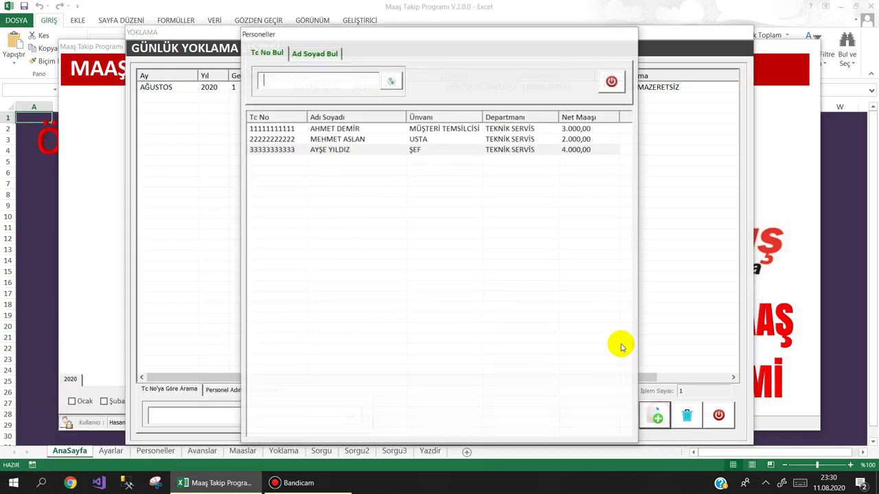
double_click(355, 140)
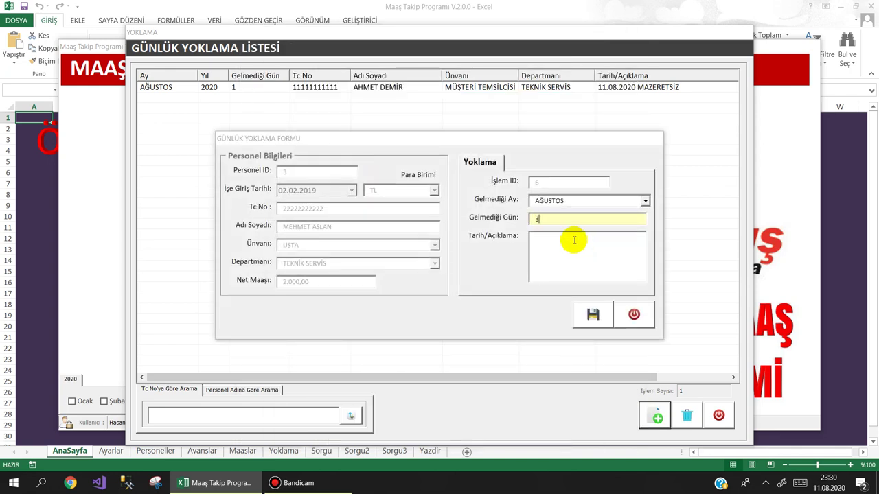
text(3)
click(553, 238)
text(25)
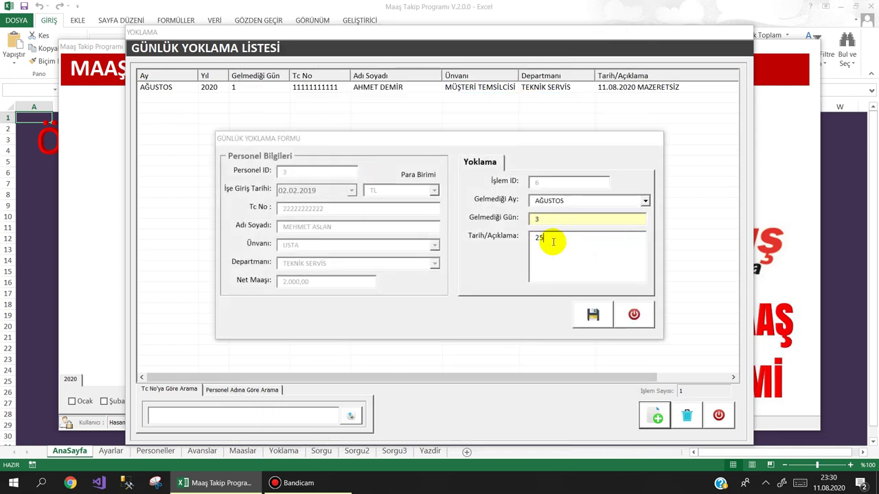
text(.)
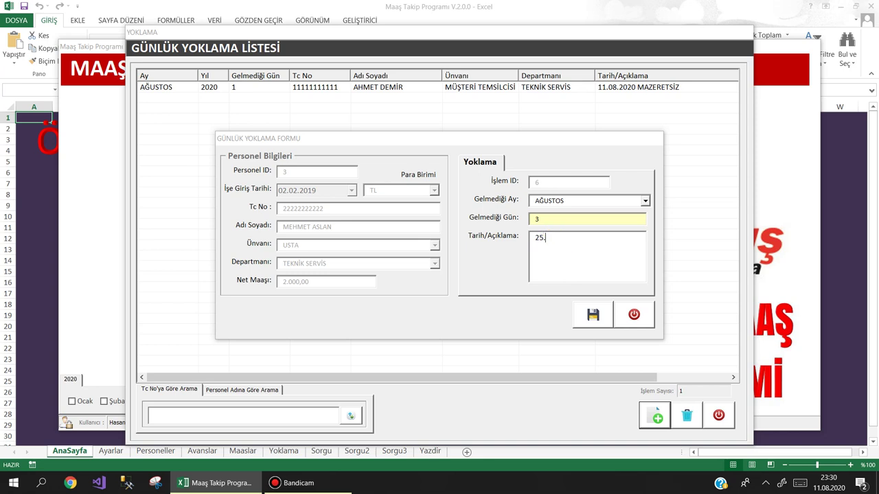
text(8)
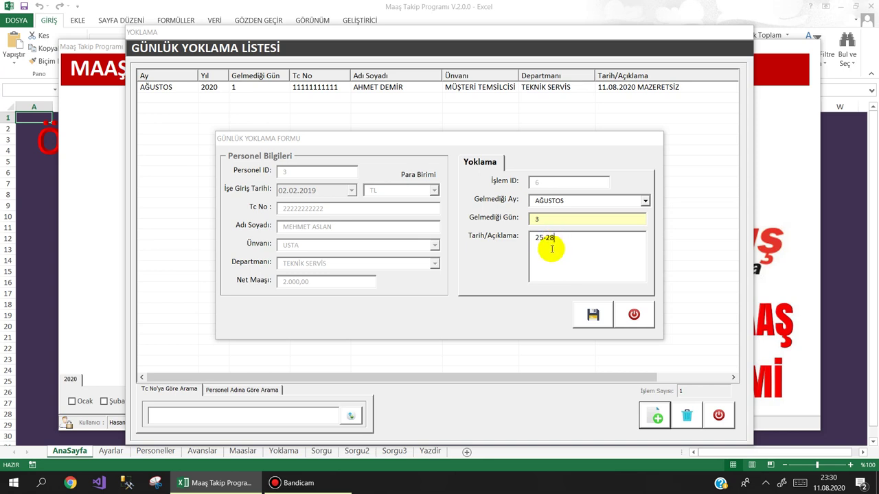
text(.08.2020)
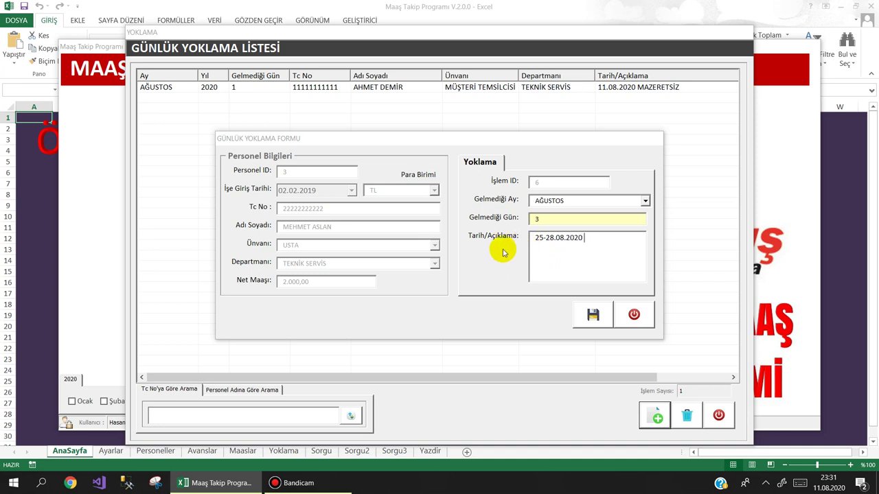
text( RAS)
key(BackSpace)
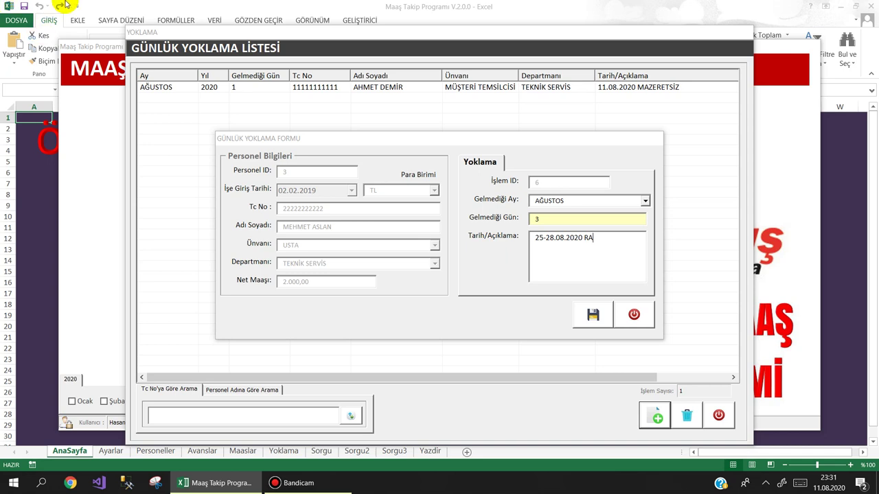
text(PORLU)
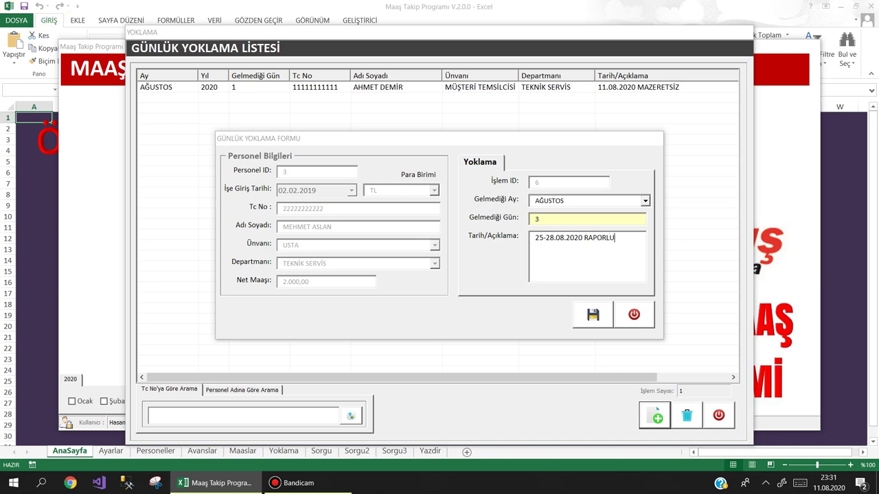
click(592, 315)
click(433, 281)
click(573, 260)
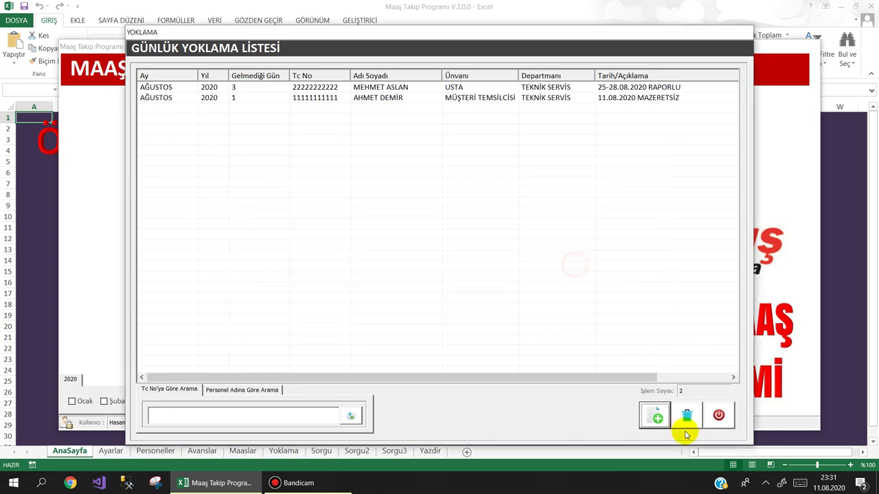
click(714, 415)
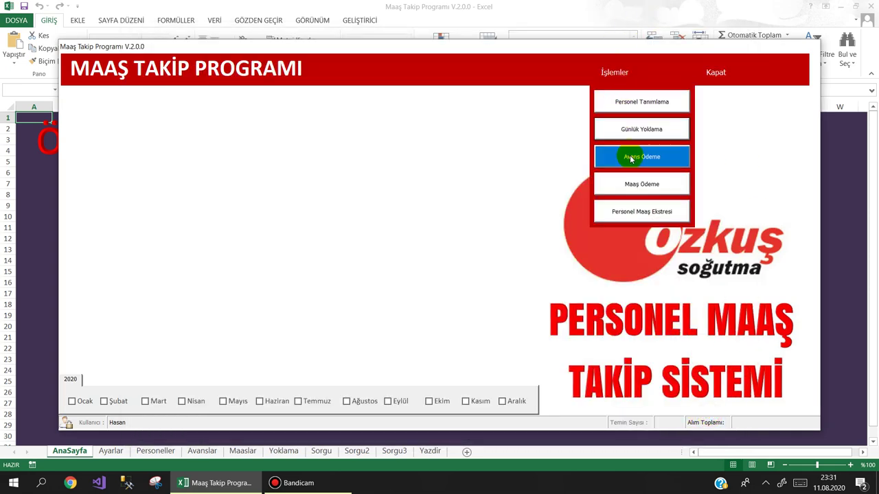
- Save a 300,00 advance for the customer representative with the explanation 'AVANS'
click(618, 159)
click(658, 415)
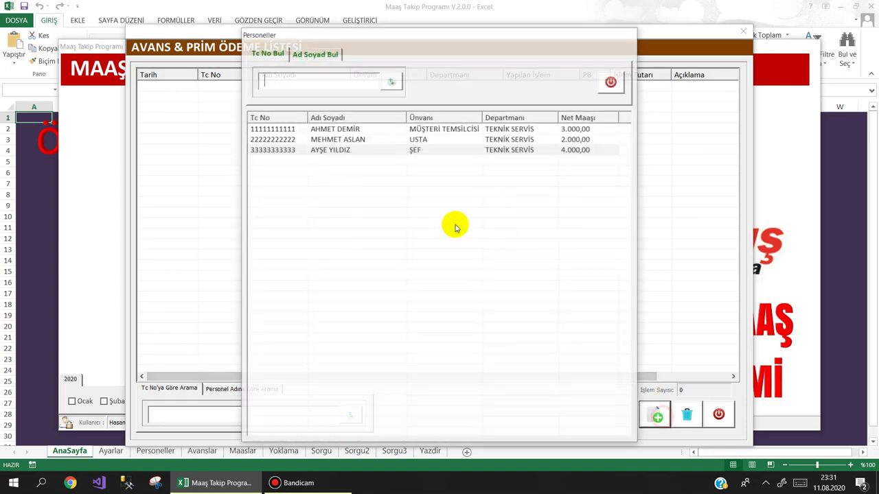
double_click(335, 130)
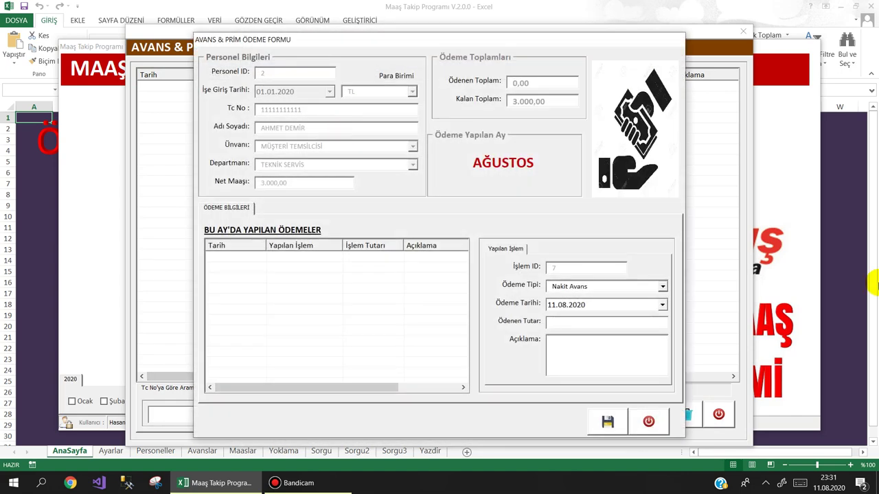
text(300)
key(Tab)
text(AVA)
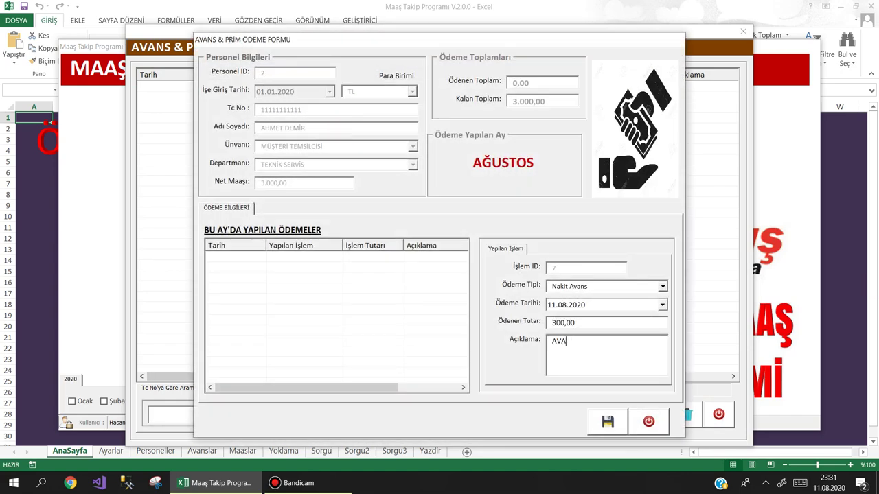
text(NS)
click(607, 421)
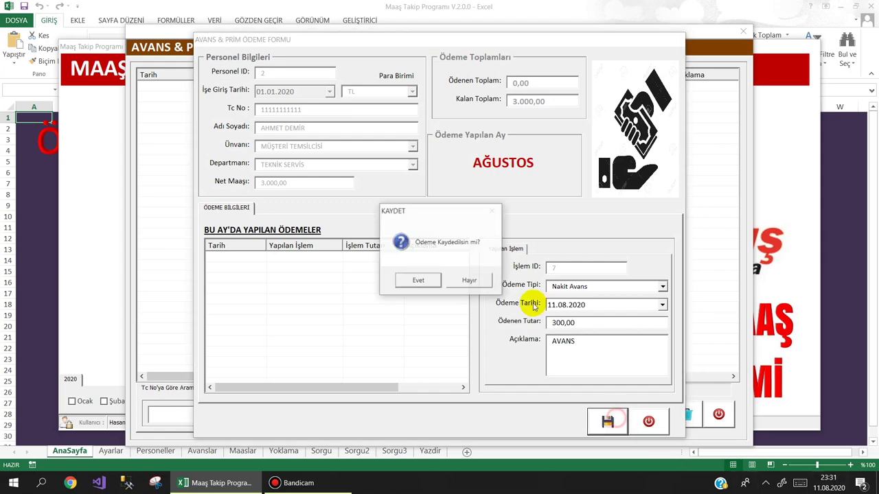
click(410, 281)
click(575, 261)
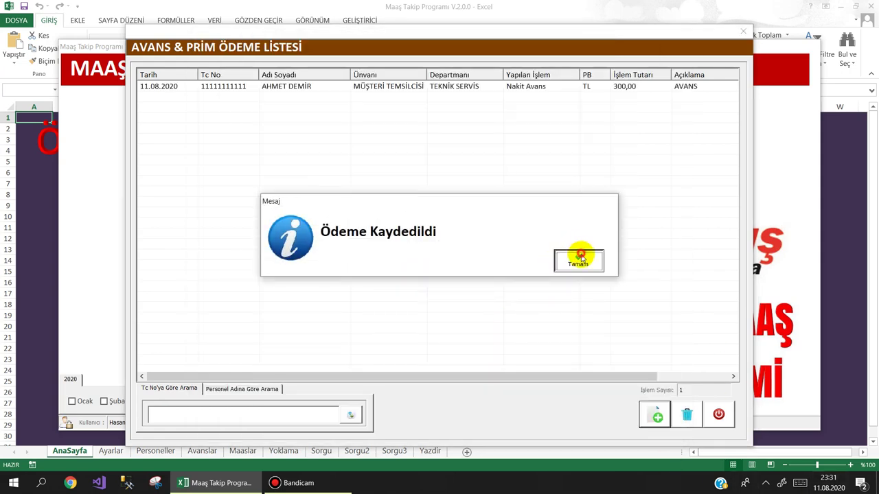
- Save a 450,00 'NAKİT' advance for the USTA employee dated 19.08.2020
click(656, 415)
double_click(335, 139)
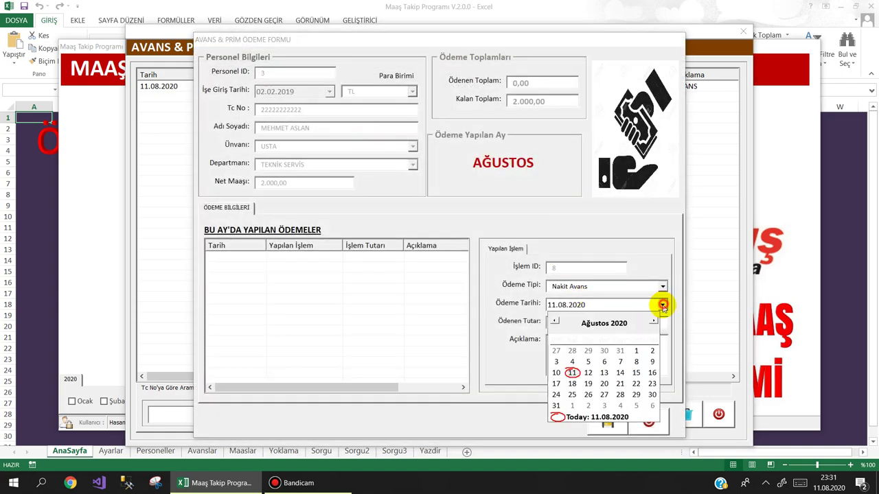
click(662, 305)
click(588, 385)
click(575, 324)
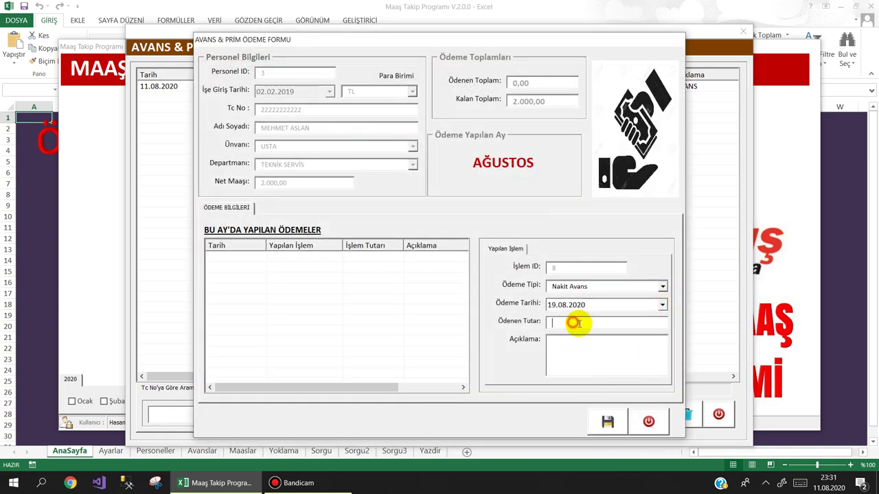
text(450)
key(Tab)
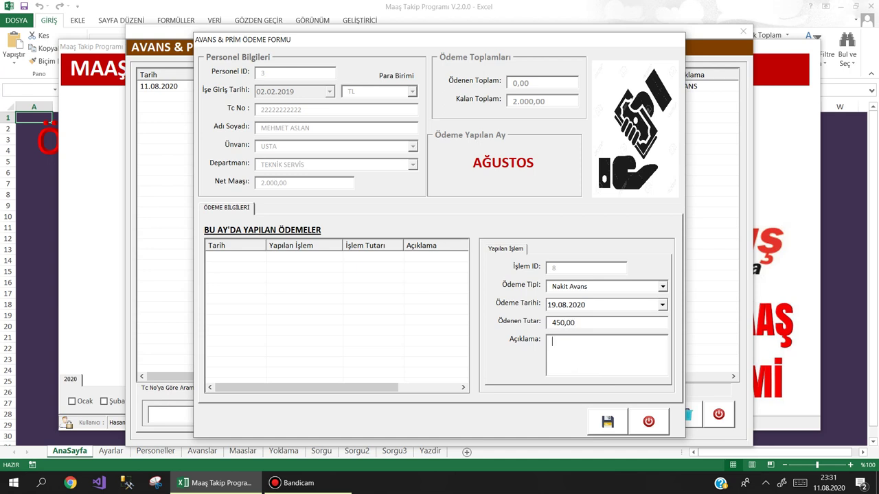
text(NAKİT)
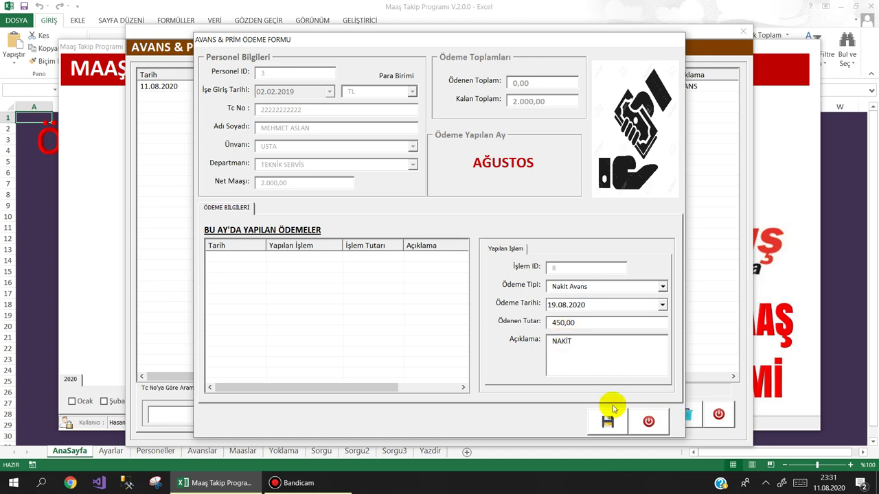
click(608, 420)
click(421, 279)
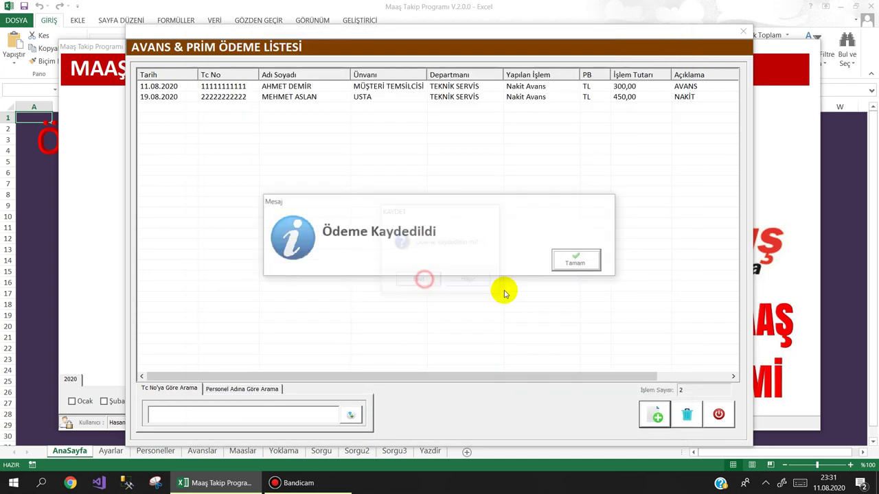
click(573, 261)
click(653, 412)
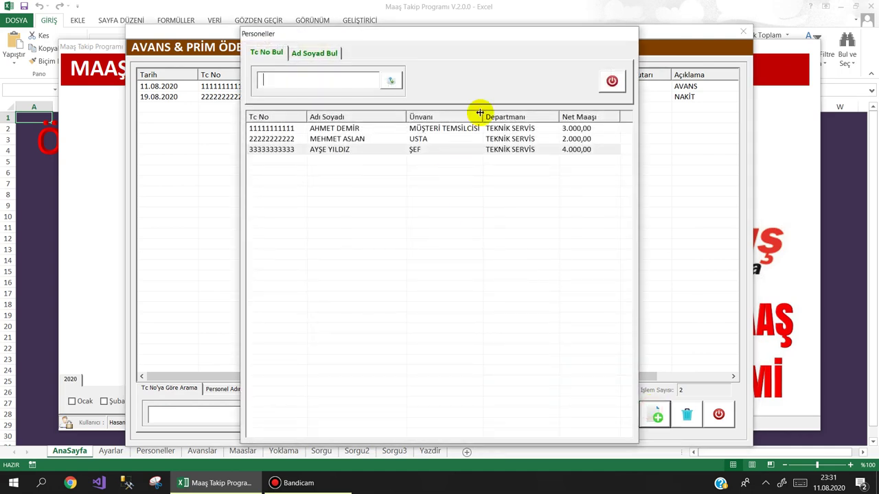
- Save a 200,00 NAKİT advance dated 27.08.2020 for the customer representative and close the payment list
double_click(338, 129)
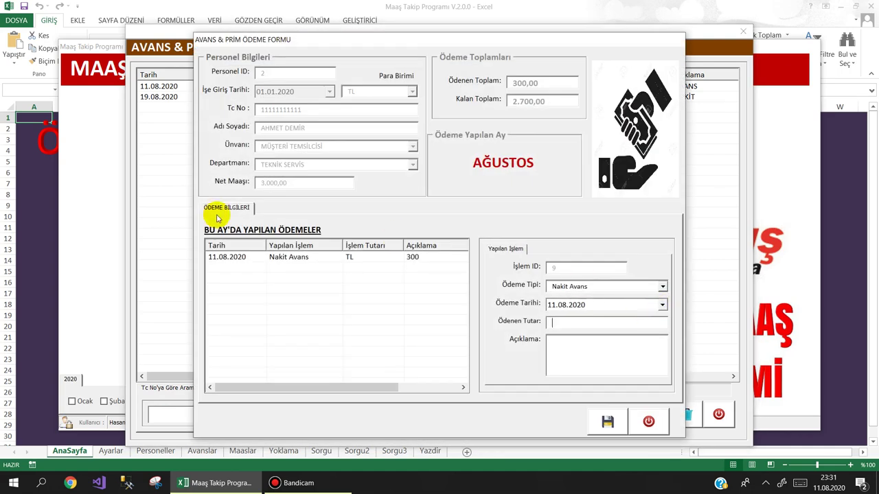
click(276, 259)
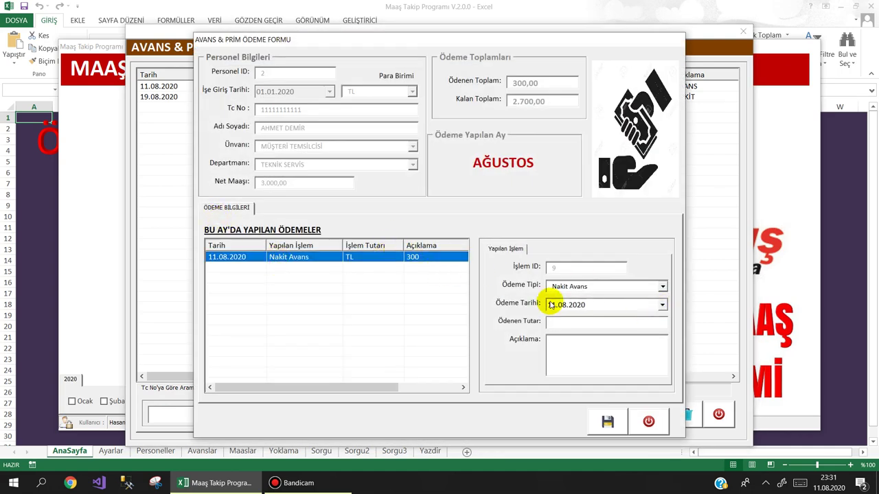
click(662, 305)
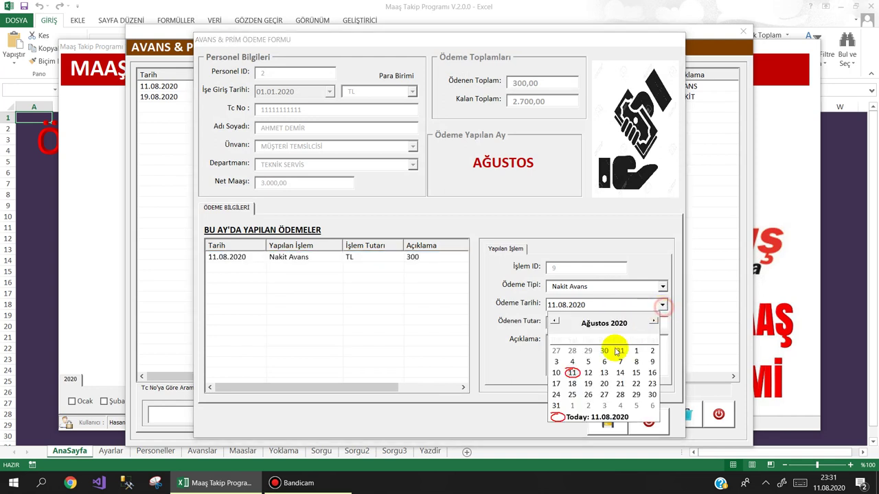
click(605, 395)
click(570, 324)
text(NAKİT)
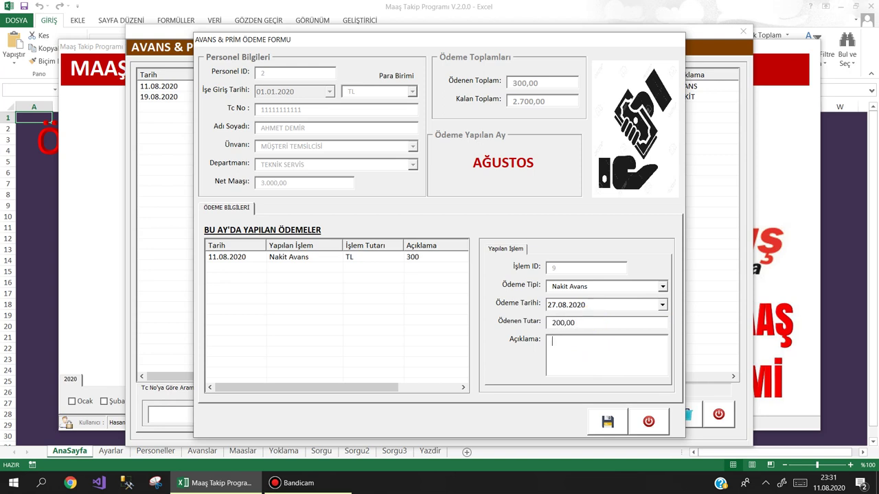
click(604, 420)
click(418, 282)
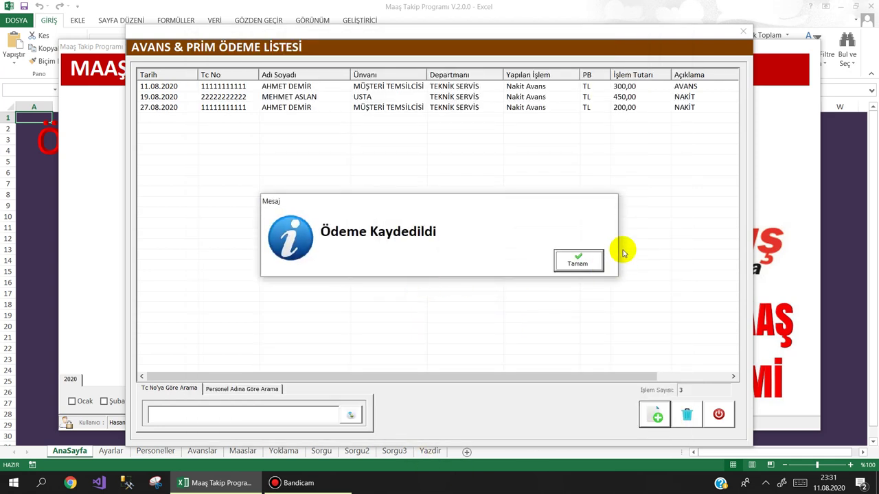
click(592, 255)
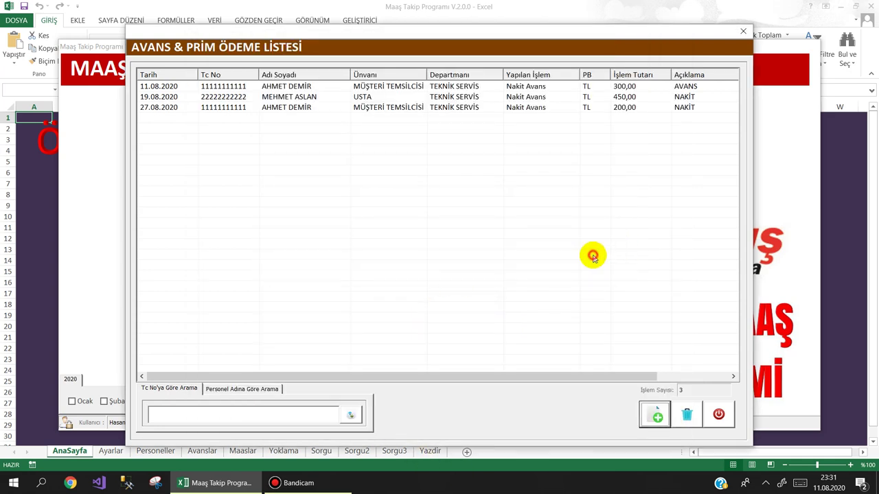
click(719, 414)
- Create an 8-Ağustos salary payment listing all three employees and open the first employee's salary form
click(633, 184)
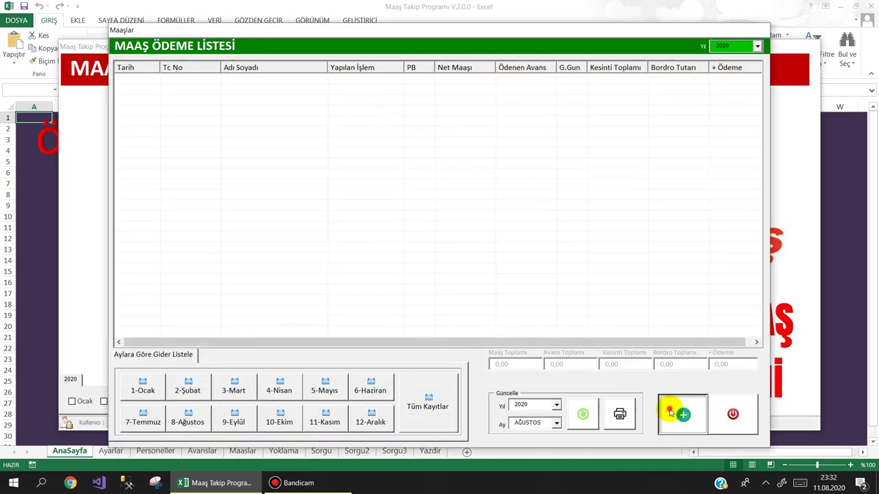
click(680, 412)
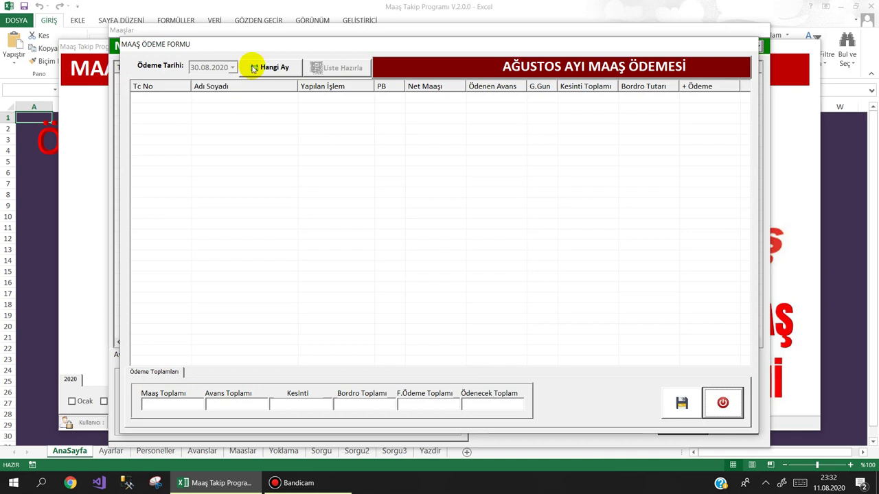
click(252, 66)
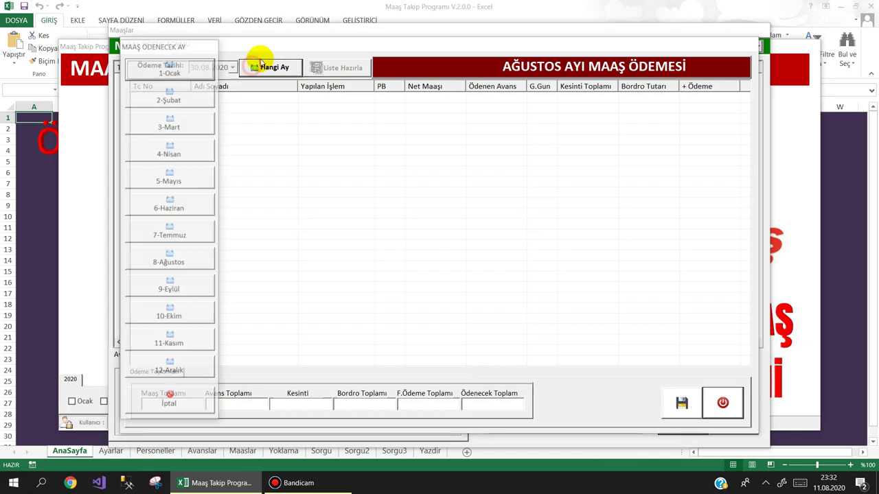
click(178, 263)
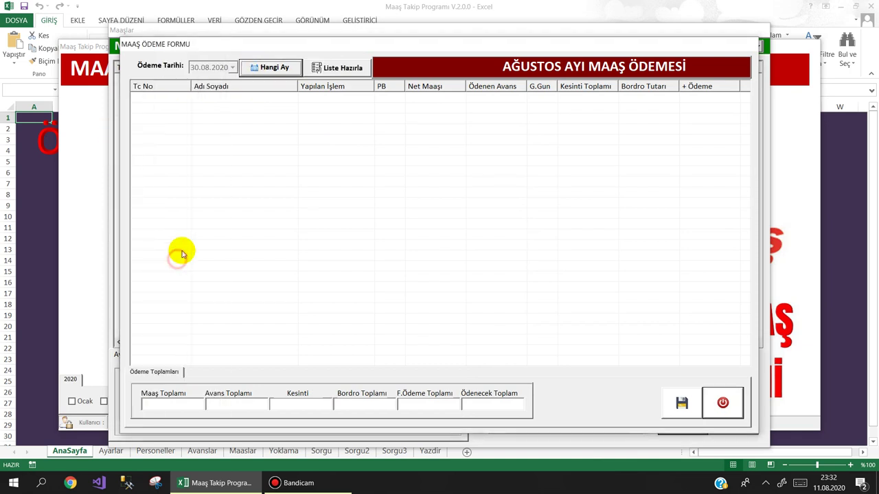
click(333, 69)
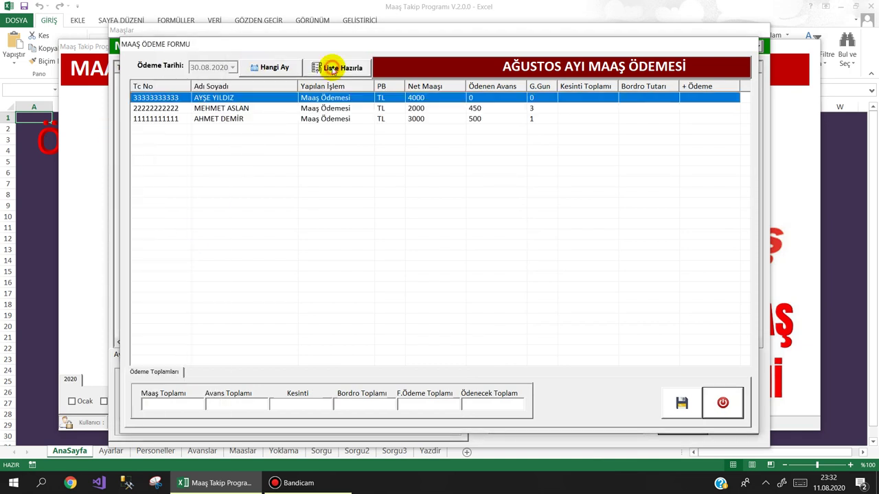
click(482, 110)
click(482, 118)
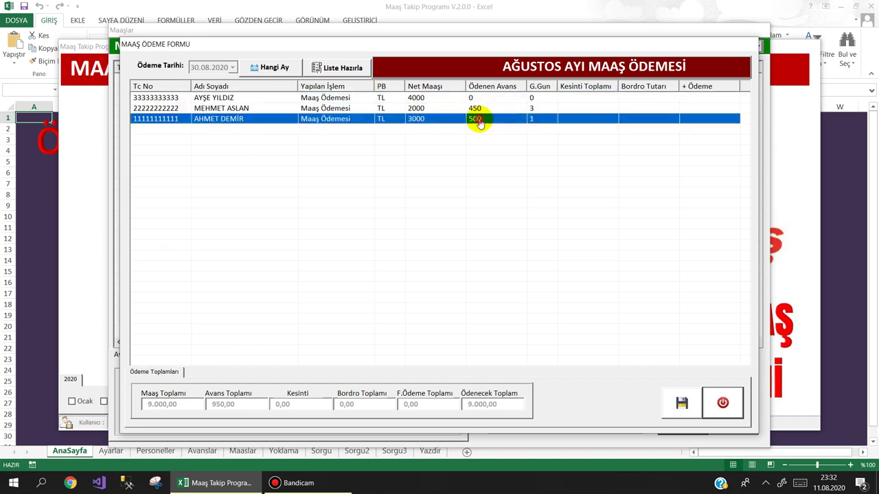
click(542, 110)
click(538, 121)
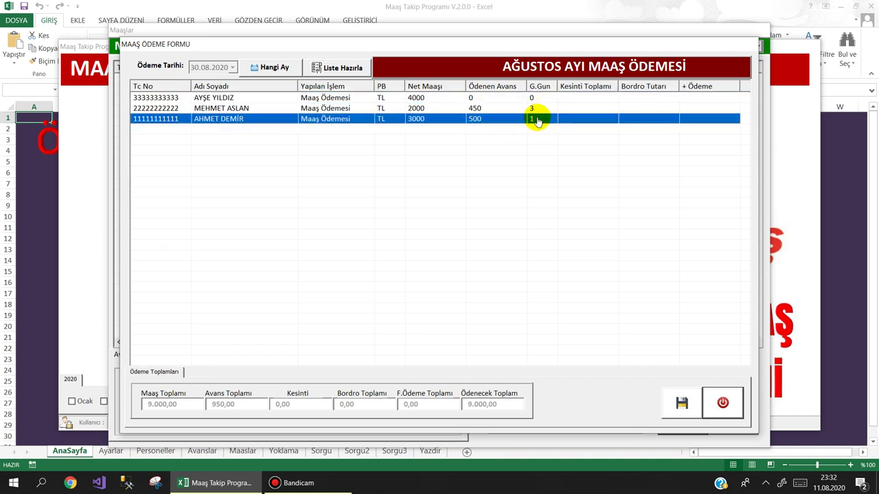
click(394, 100)
double_click(393, 100)
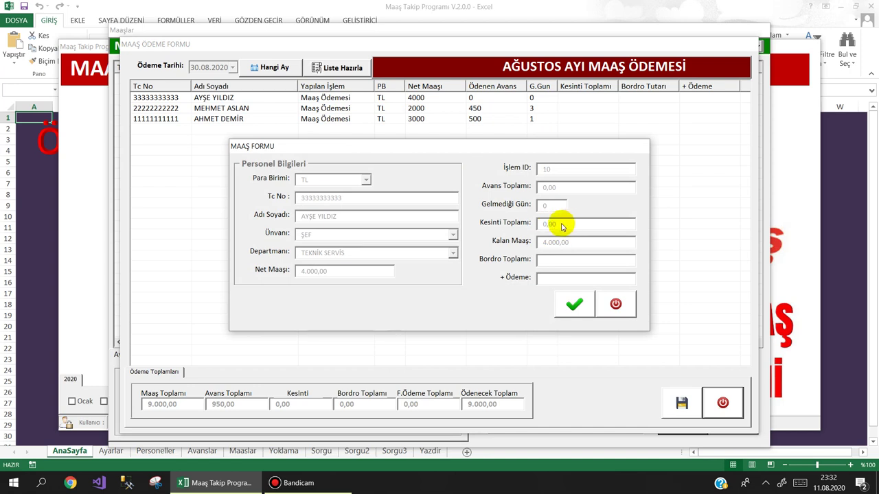
- Enter payroll totals of 3000, 2000 and 3200 for the three employees, confirming each save
click(560, 258)
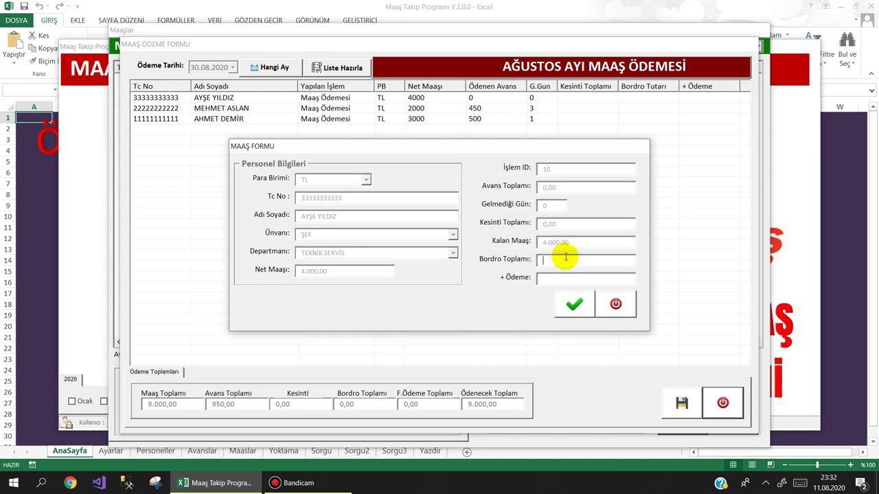
text(3.000,00)
key(Return)
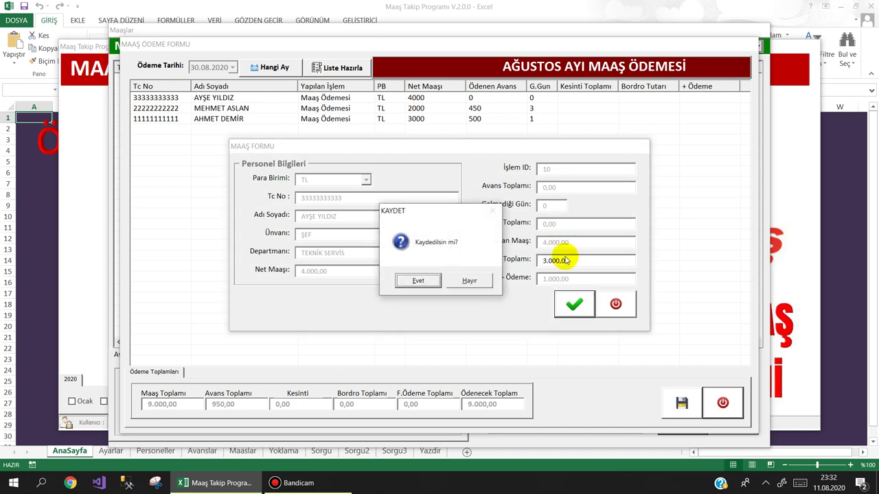
key(Return)
double_click(454, 109)
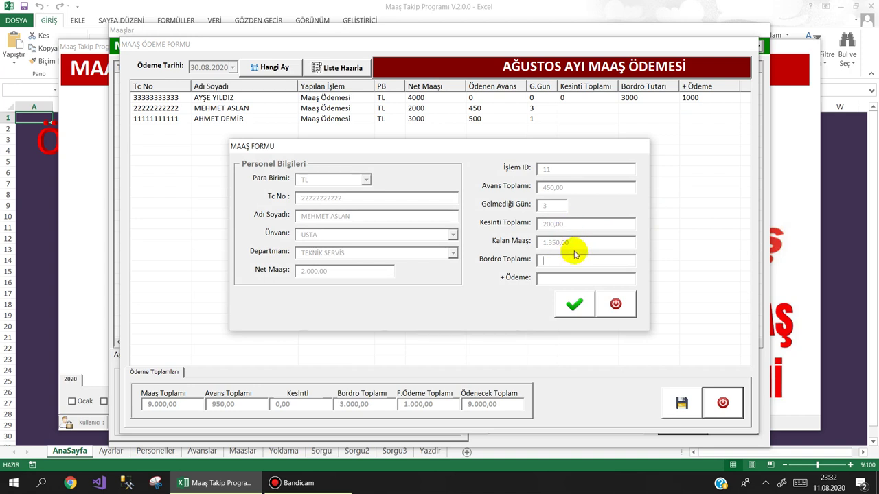
text(2000)
key(Return)
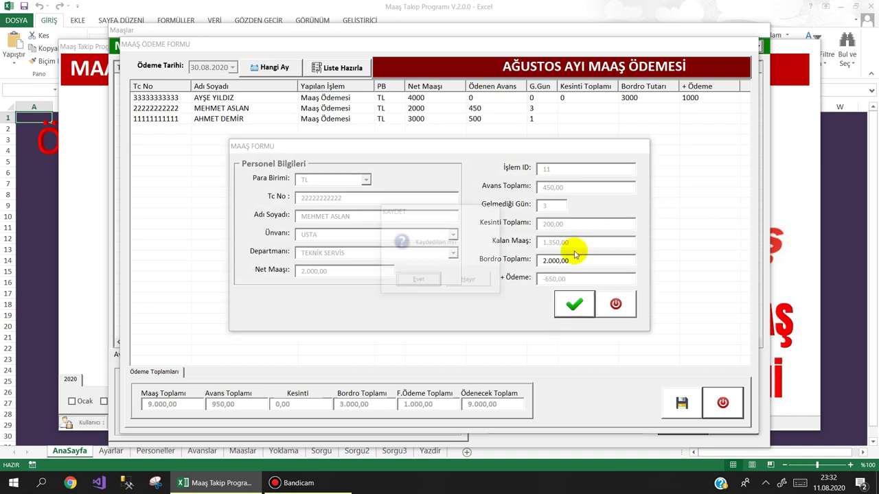
double_click(511, 119)
text(3200)
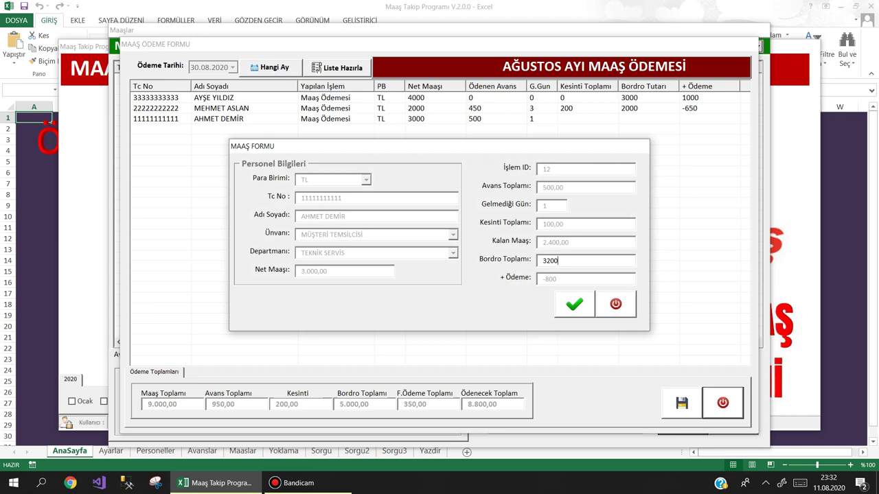
click(574, 304)
click(433, 278)
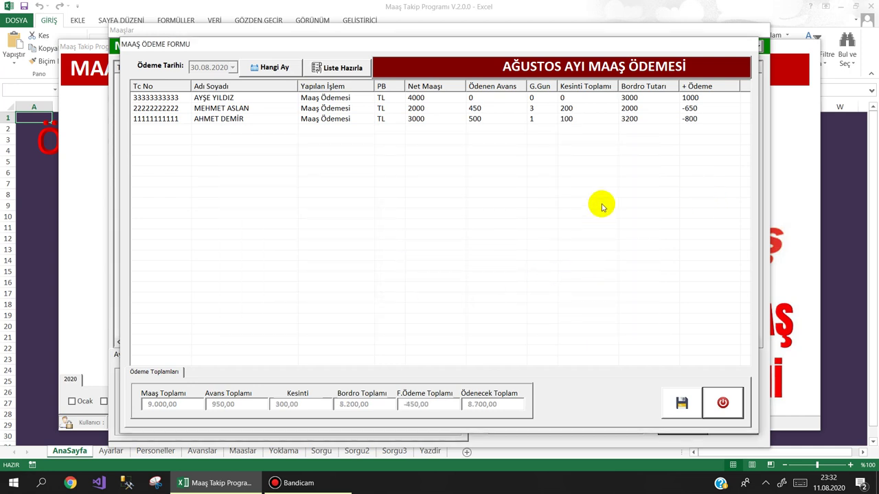
click(503, 110)
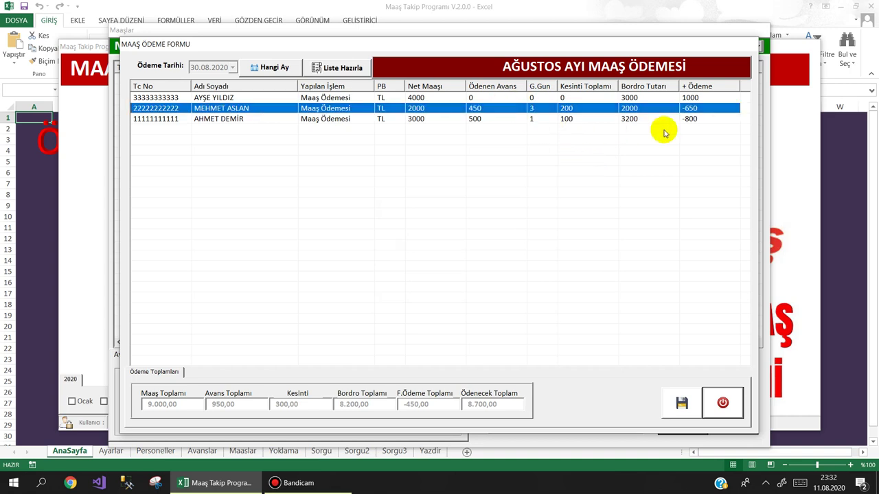
click(692, 98)
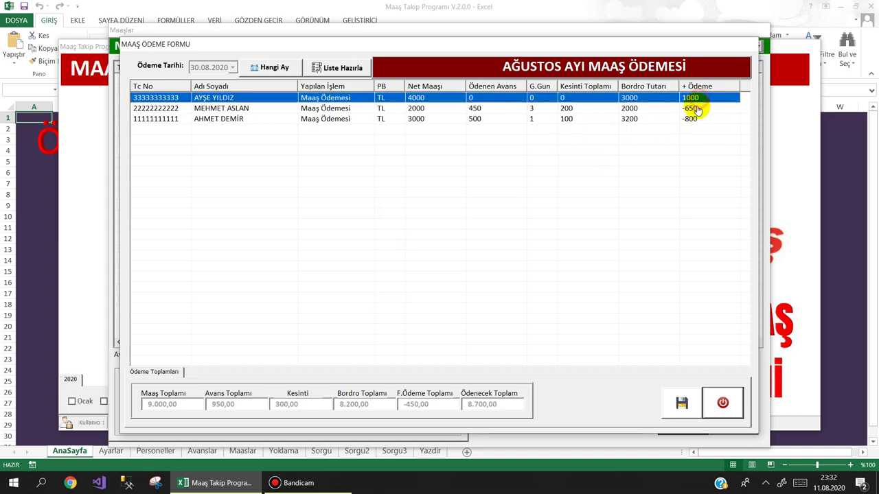
click(687, 108)
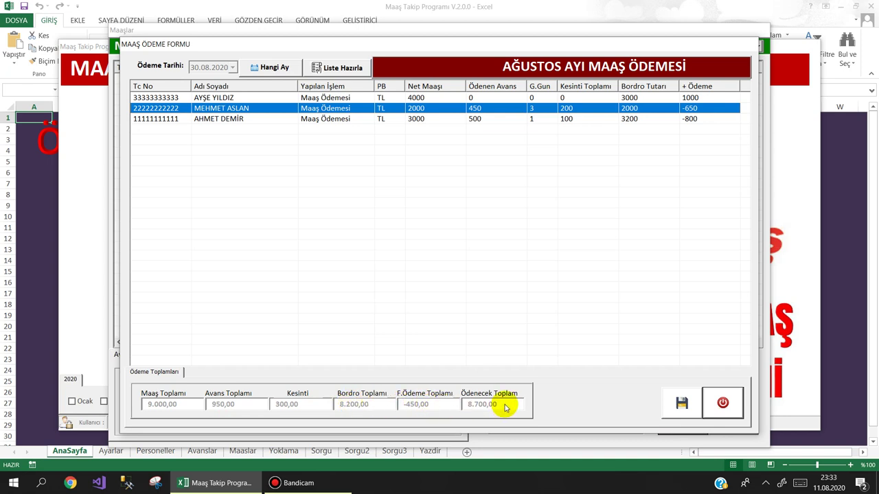
- Save the August salary payment, verify a second August payment is refused, and close the list
click(681, 404)
click(431, 285)
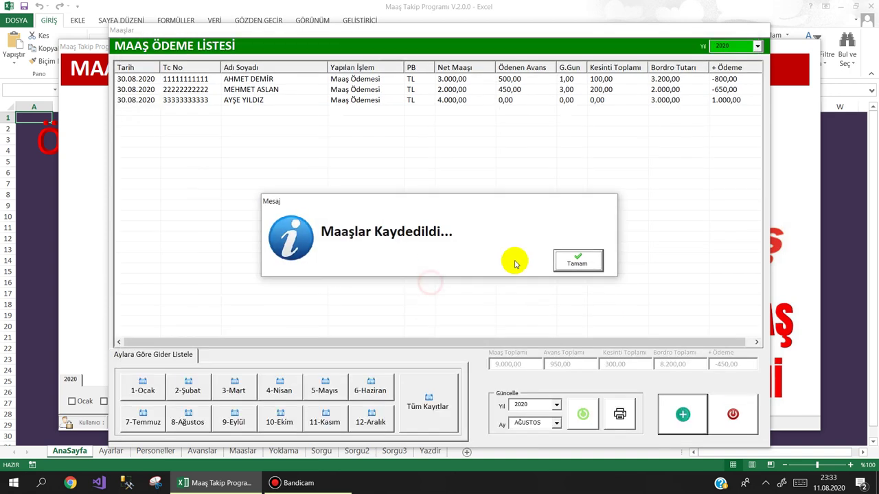
click(567, 259)
click(693, 427)
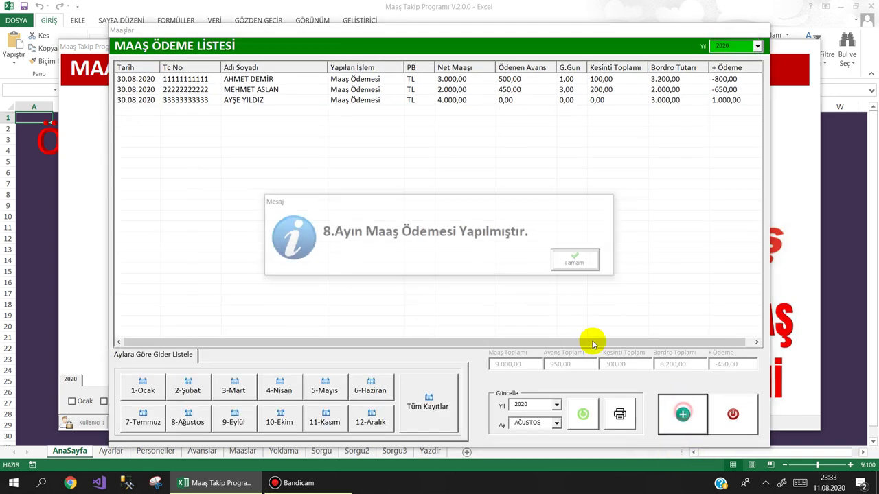
click(577, 260)
click(742, 415)
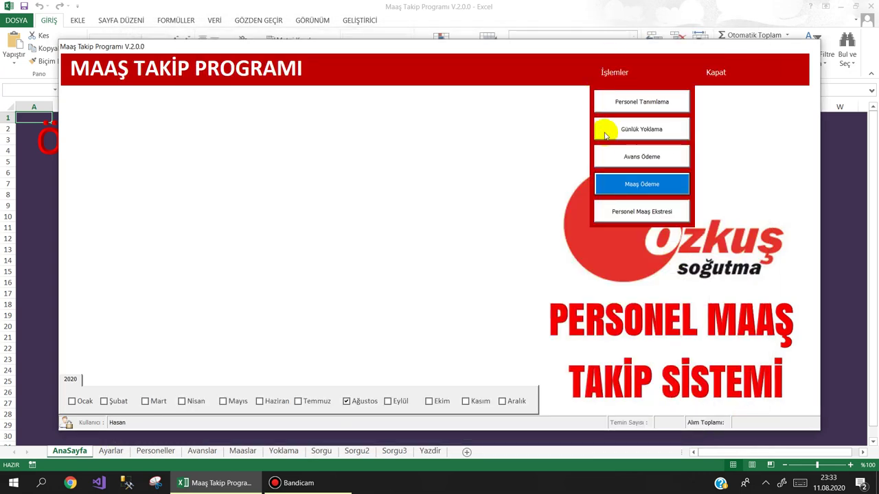
- Confirm a new August advance is refused, then close the advance and bonus payment list
click(613, 153)
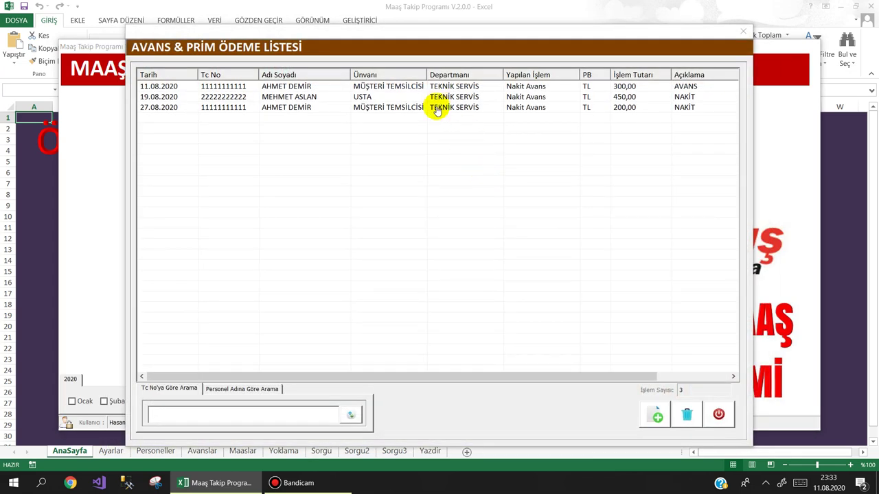
click(655, 415)
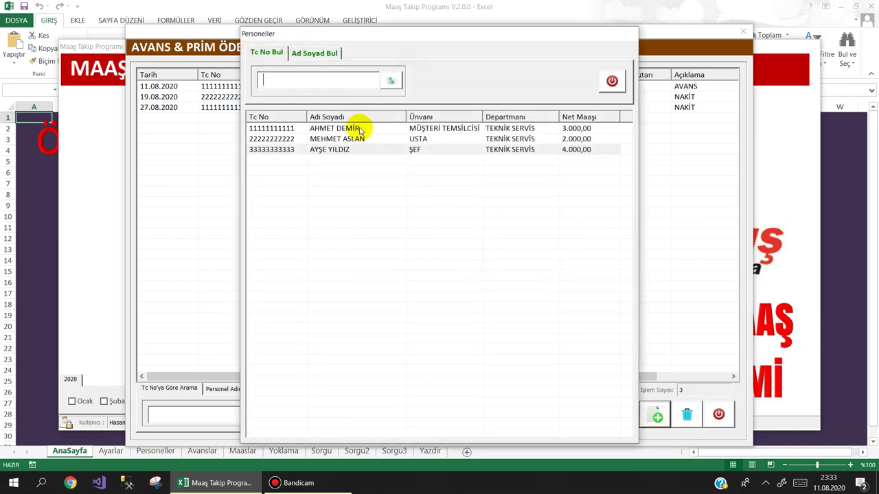
double_click(355, 129)
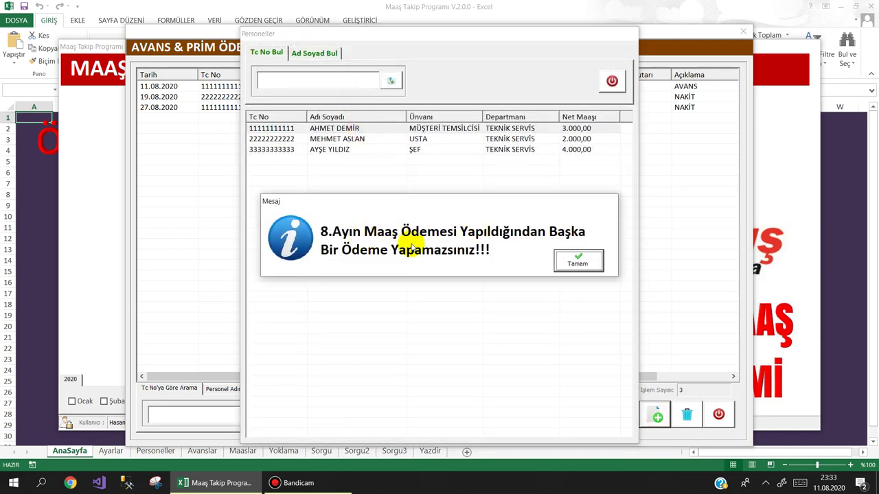
click(575, 260)
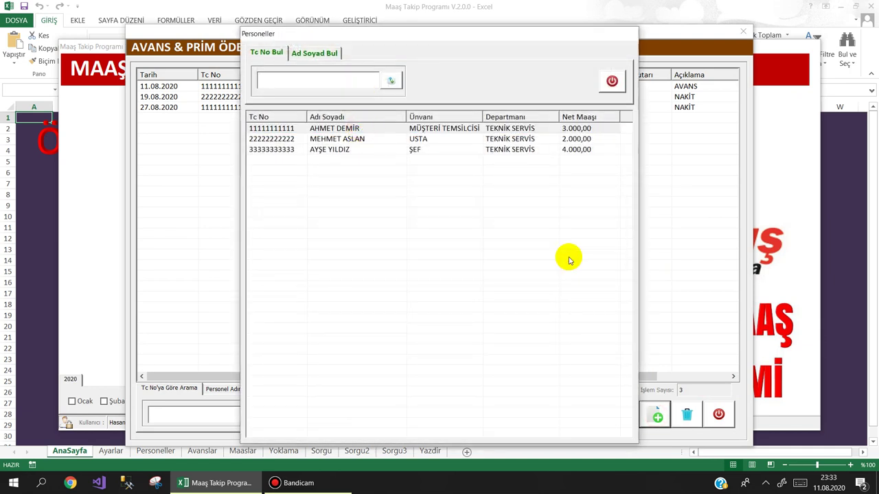
click(718, 414)
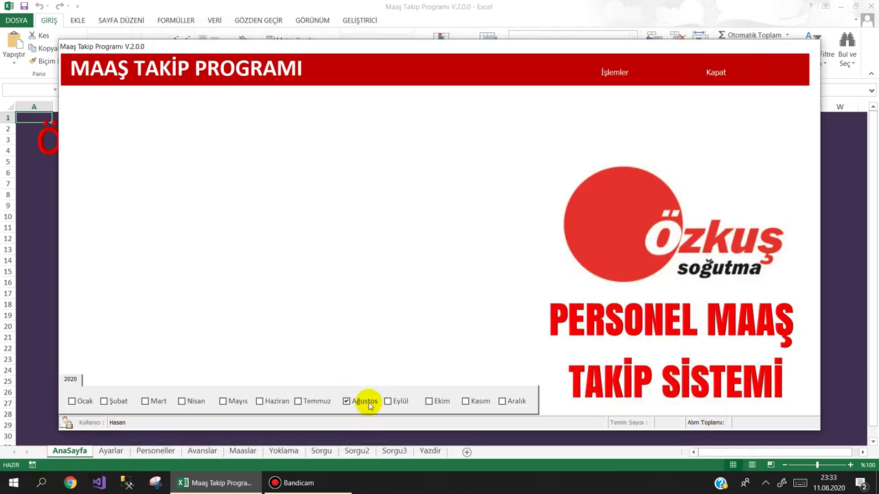
- Set the system date to 01.09.2020 in an administrator Command Prompt, then minimize it
click(42, 484)
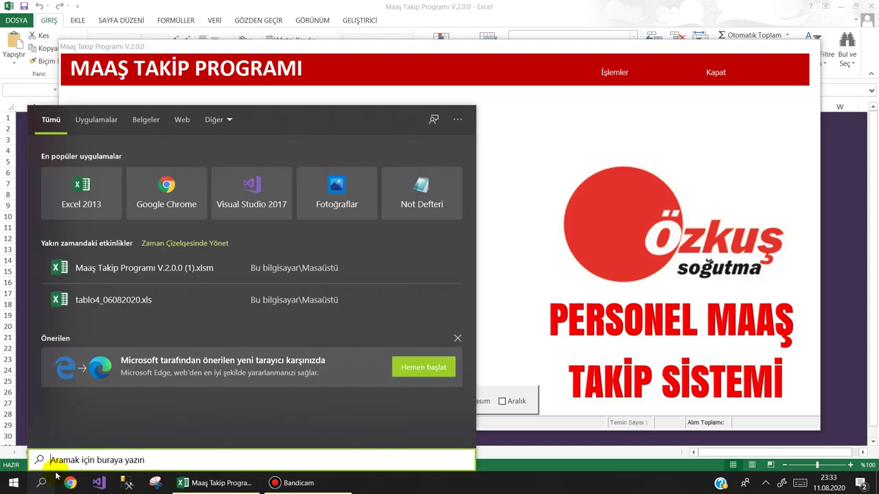
text(CMD)
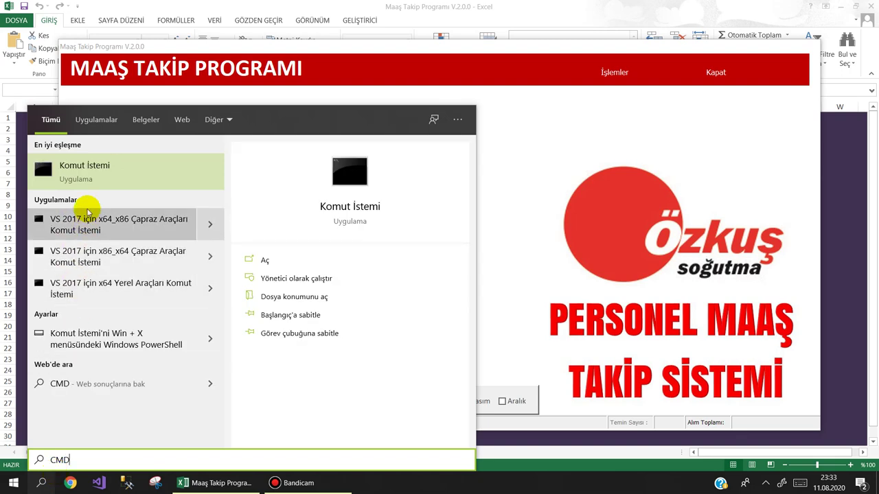
right_click(117, 179)
click(121, 191)
text(DATE 01.09.2020)
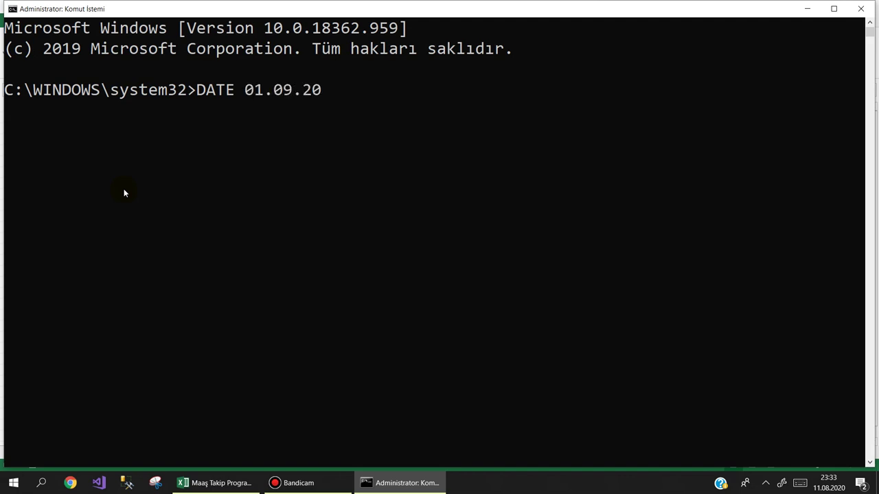
text(20)
key(Return)
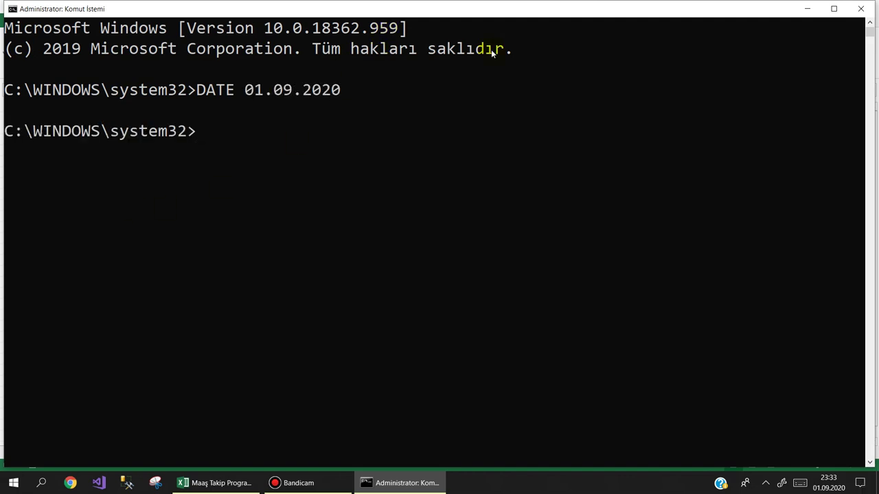
click(806, 10)
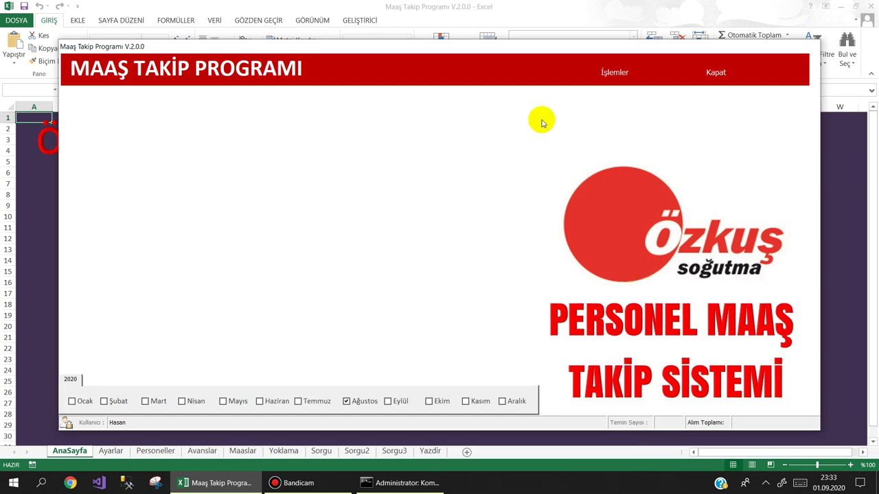
- Log a 2-day EYLÜL absence for the ŞEF employee noted '01-02.09.2020 MAZERETSİZ', then close the attendance list
click(602, 72)
click(620, 129)
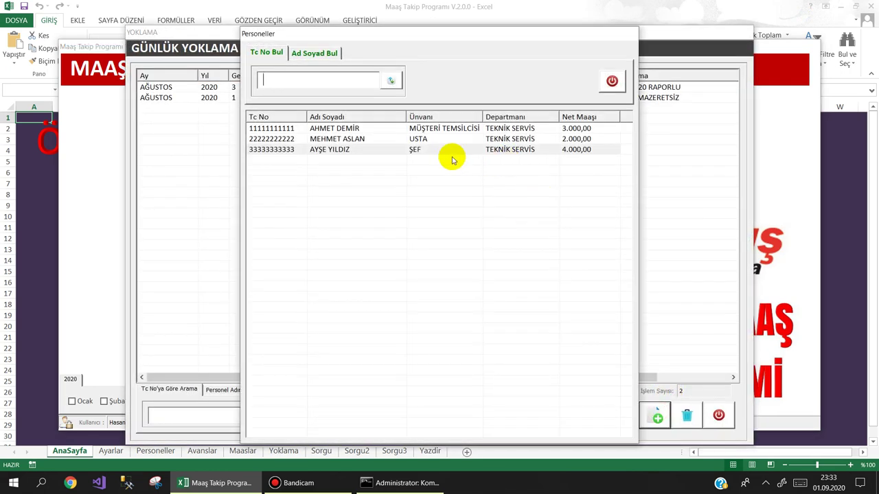
double_click(325, 154)
text(2)
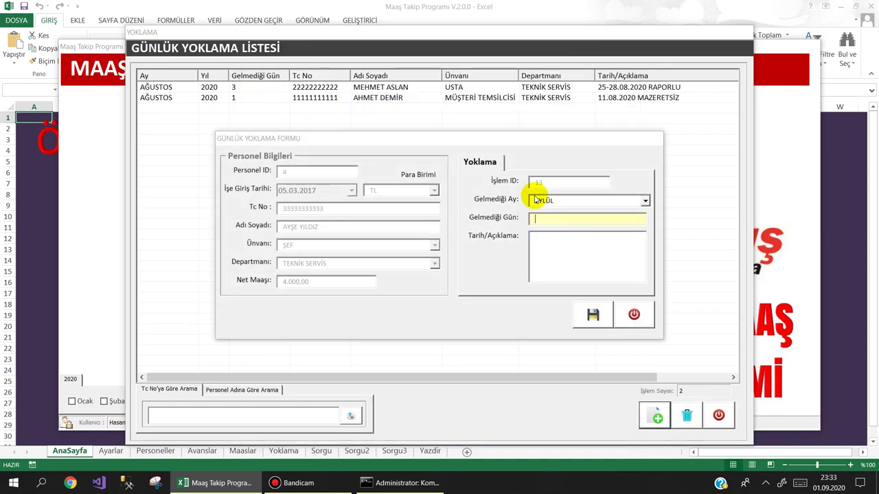
click(604, 251)
text(01-02.09.2020)
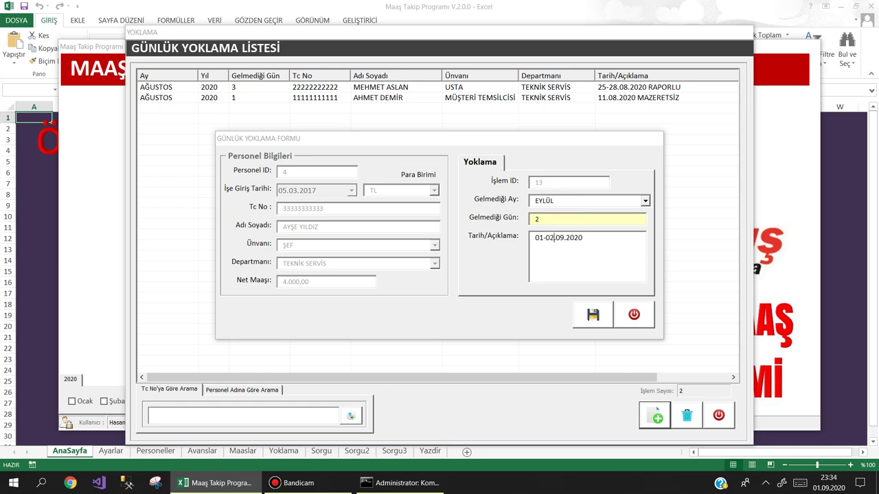
click(614, 239)
text(MAZERETSIZ)
click(591, 314)
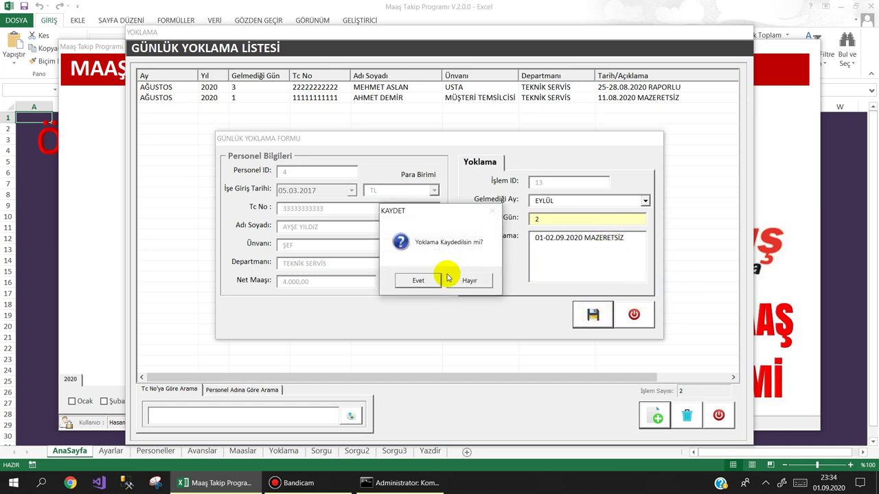
click(418, 281)
click(563, 264)
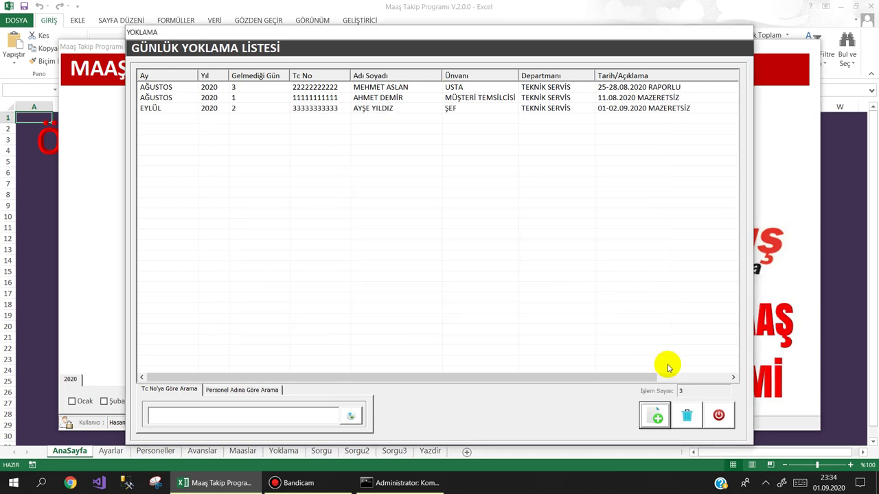
click(719, 419)
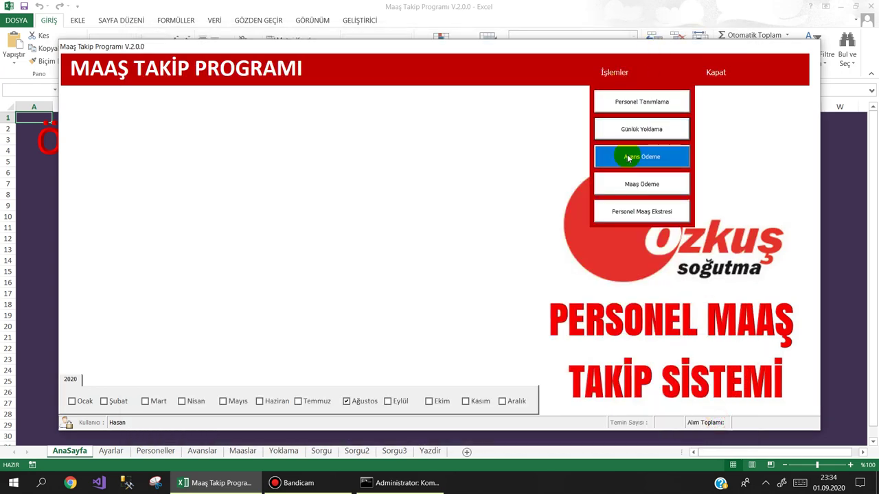
- Record a 350,00 NAKİT advance dated 01.09.2020 for the ŞEF employee, then close the payment list
click(624, 154)
click(656, 414)
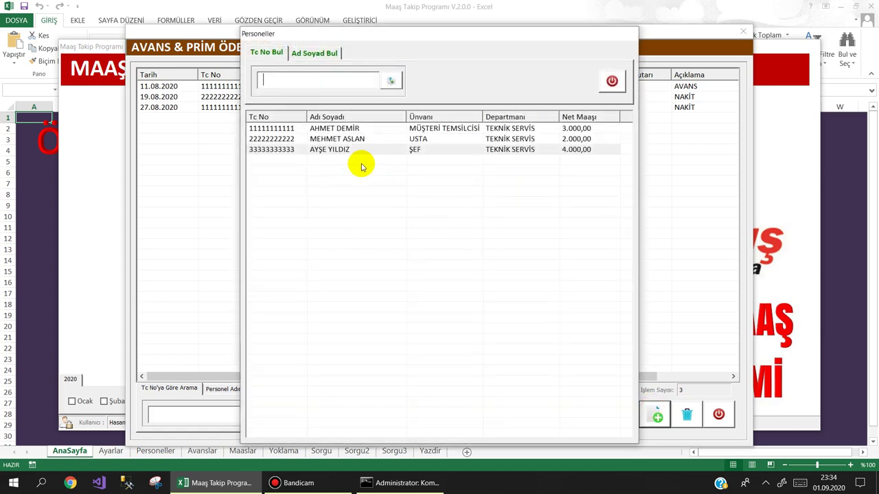
double_click(329, 150)
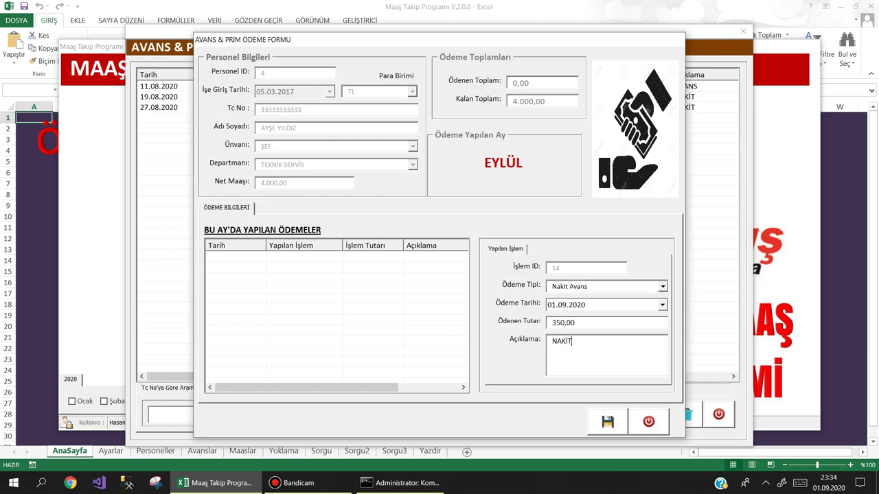
click(608, 422)
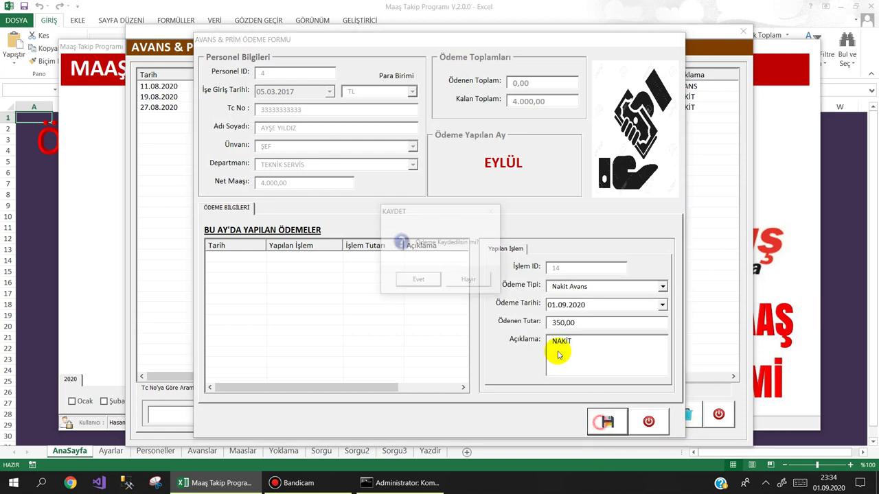
click(428, 286)
click(564, 265)
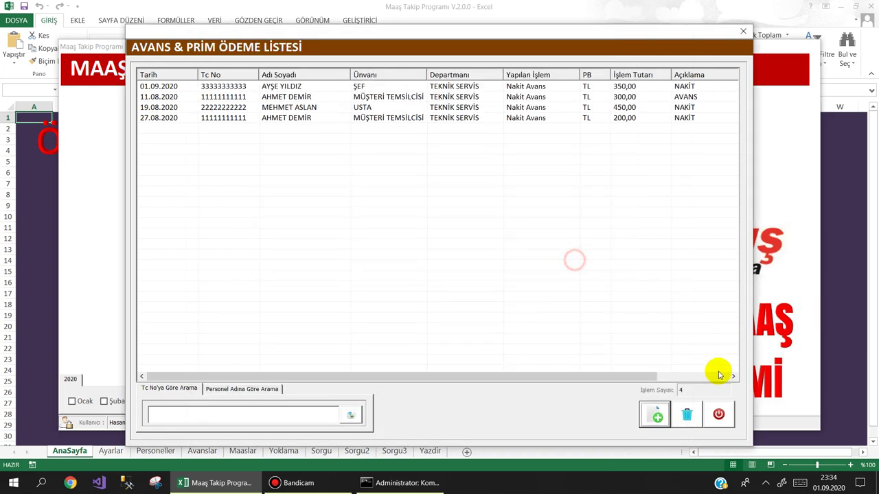
click(719, 415)
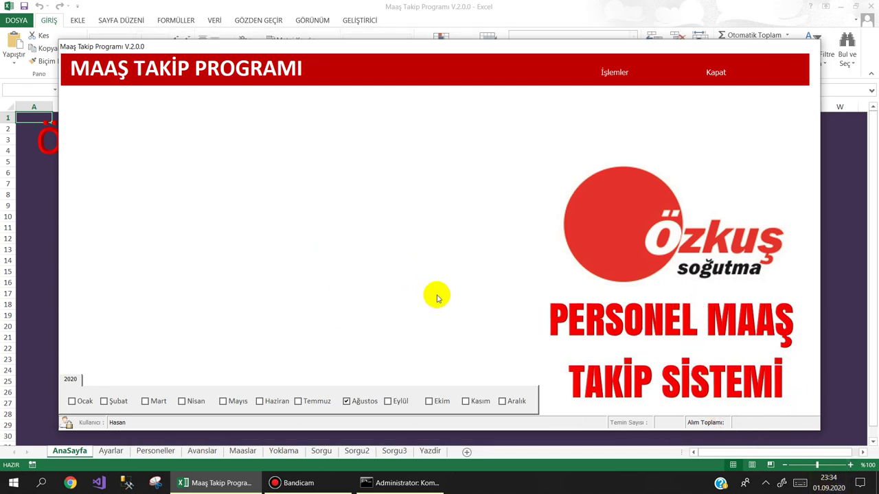
- Set the system date to 03.10.2020 in Command Prompt, then minimize it to return to the tracker
click(399, 482)
text(DATE 03.10.2020)
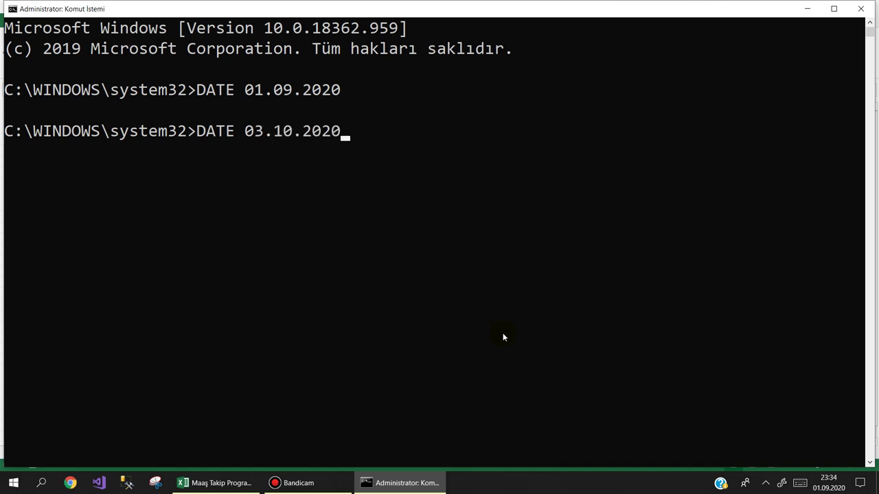
key(Return)
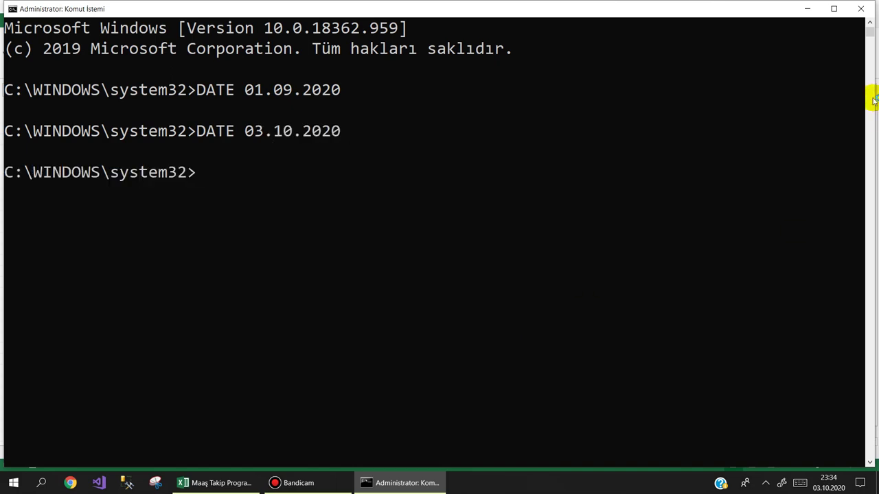
click(806, 8)
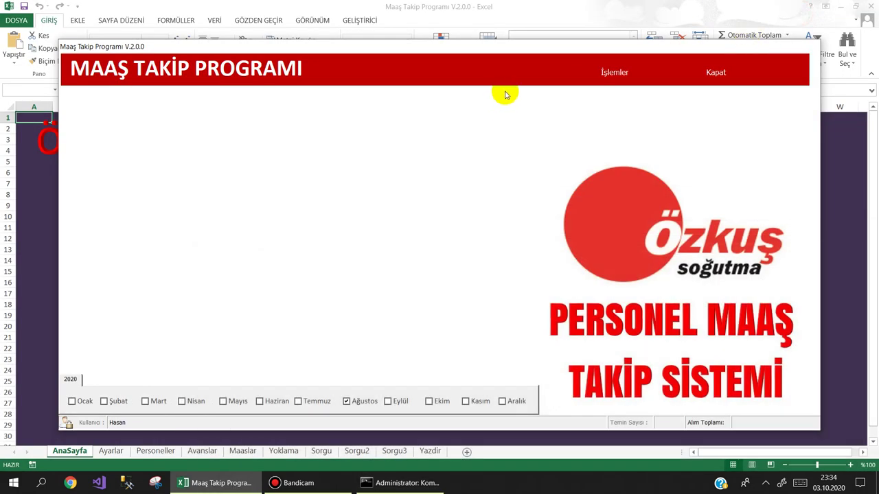
- Start a new salary payment for September from the salary payments list
click(618, 73)
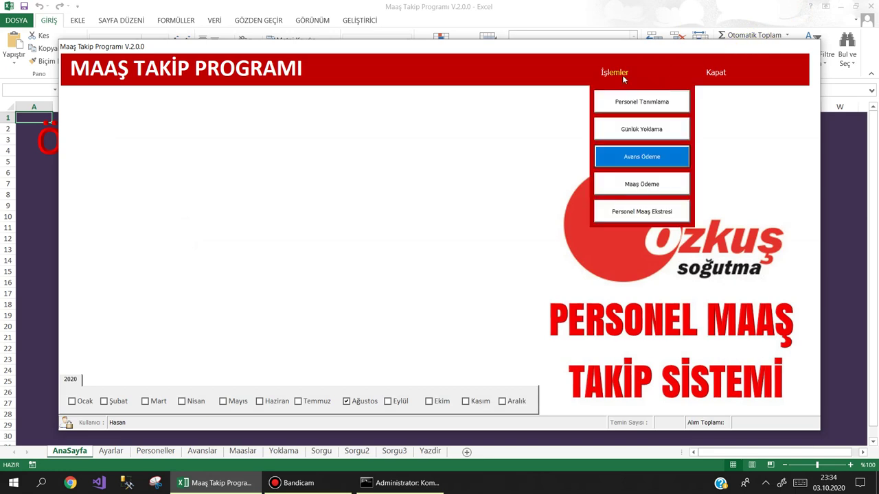
click(632, 184)
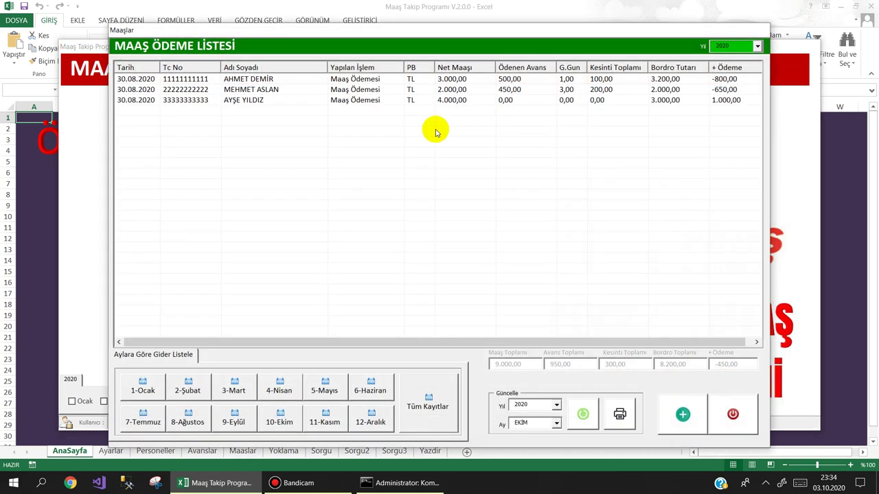
click(680, 415)
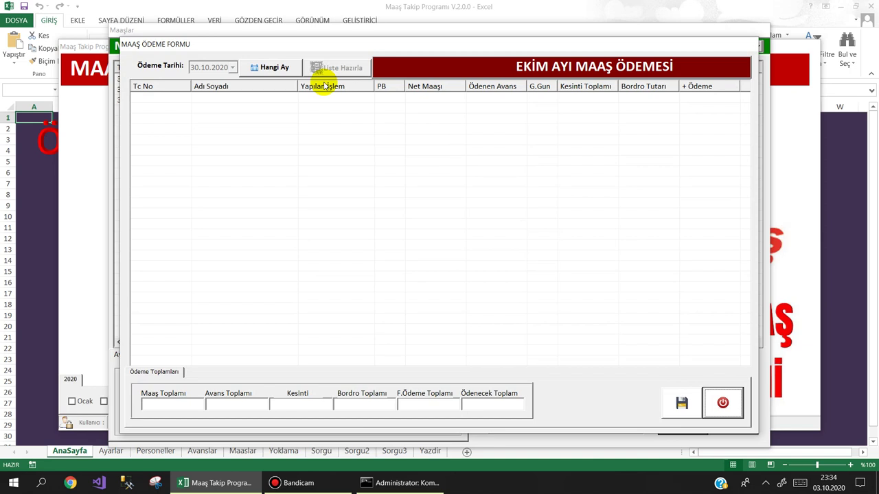
click(285, 66)
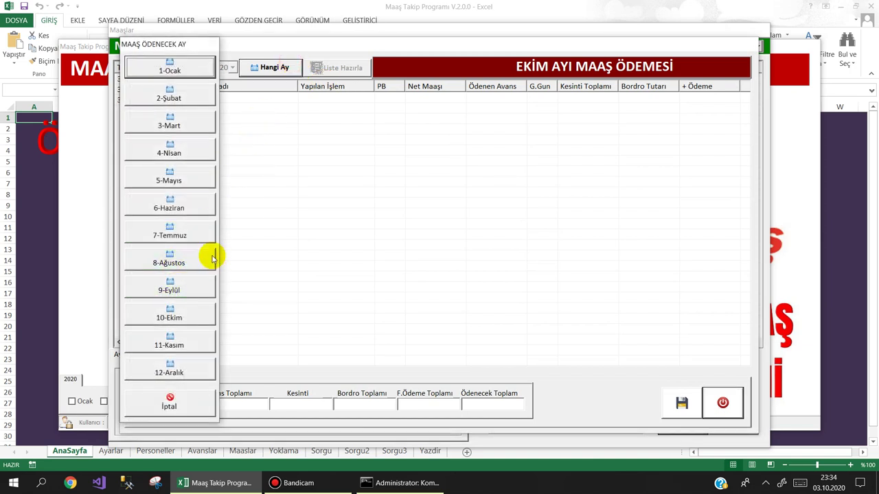
click(171, 290)
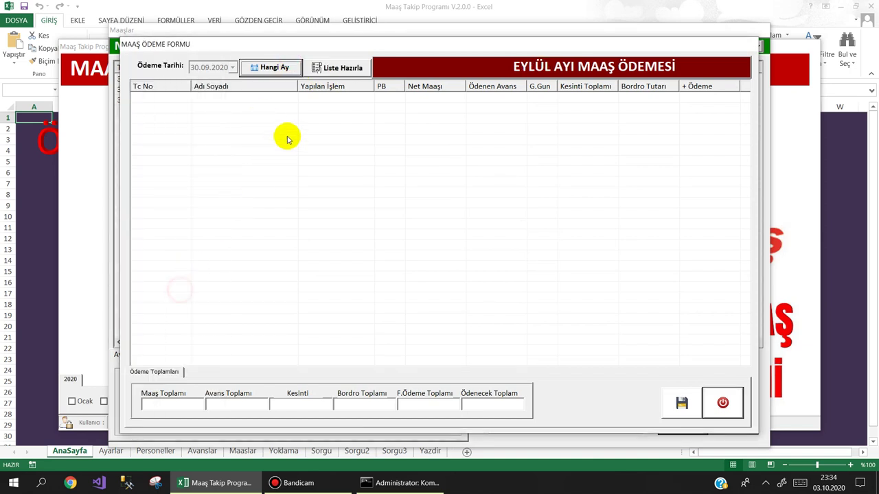
click(329, 67)
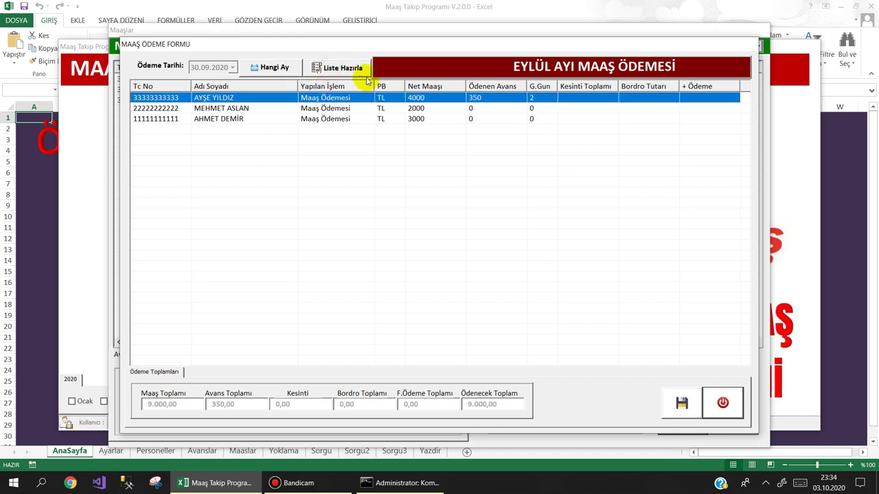
- Enter the three employees' pay (3.500,00, 2.000,00, 3.500,00) and save the September payroll
click(416, 98)
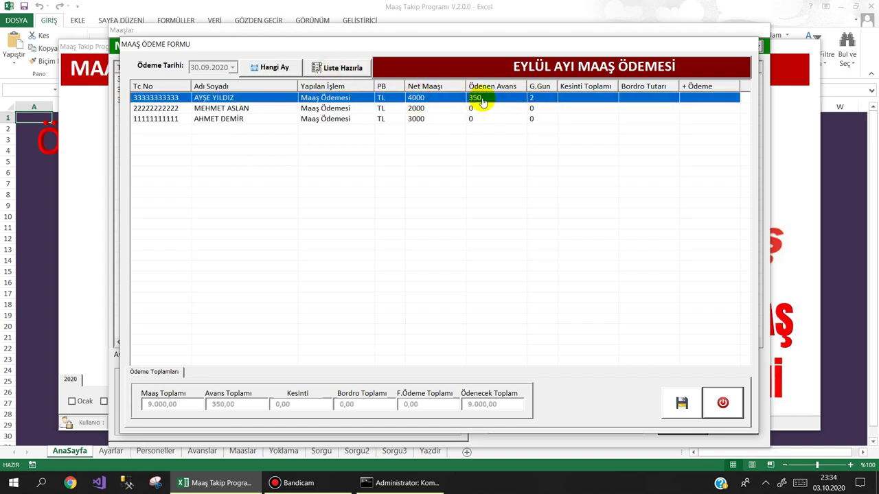
double_click(418, 100)
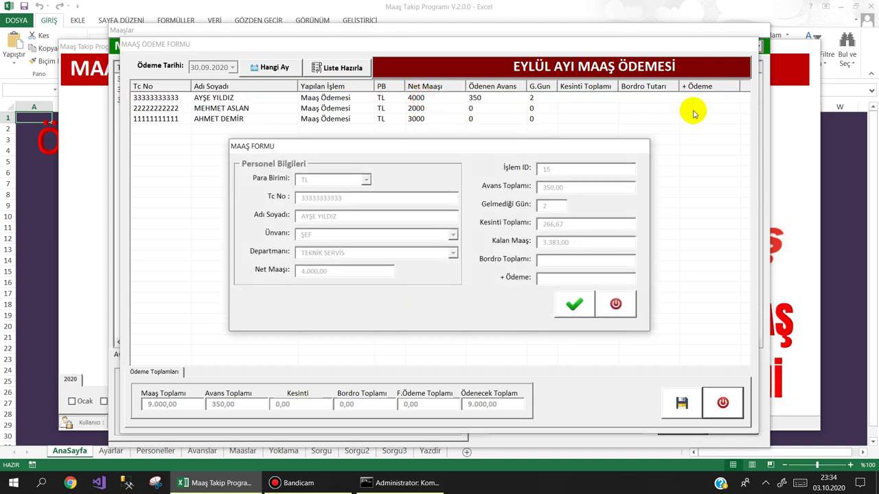
text(35)
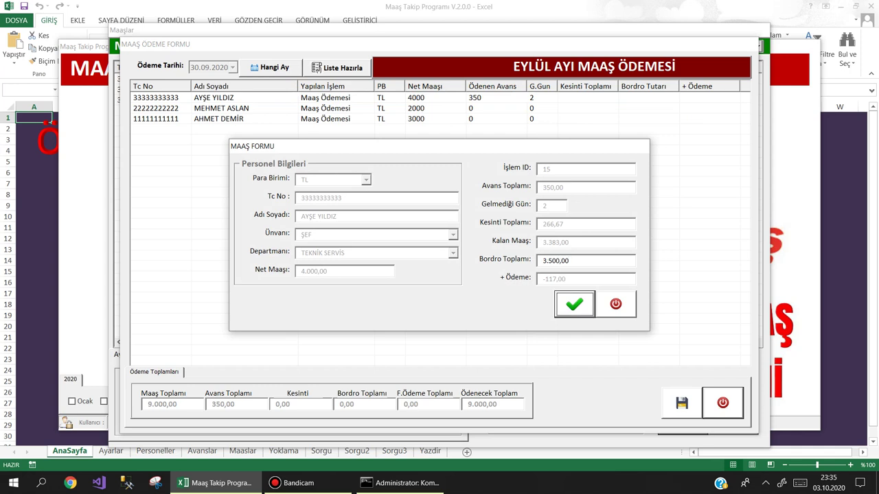
key(Return)
click(691, 109)
double_click(510, 110)
text(20)
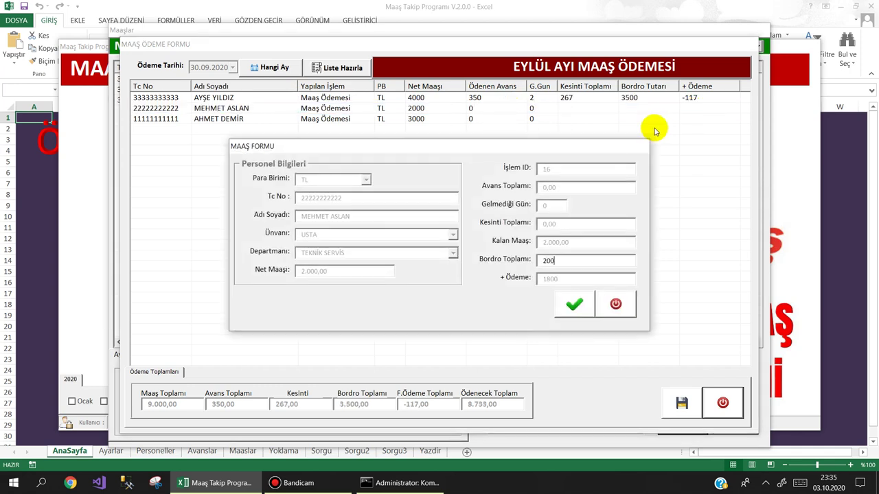
text(0)
key(Return)
key(Return)
key(Return)
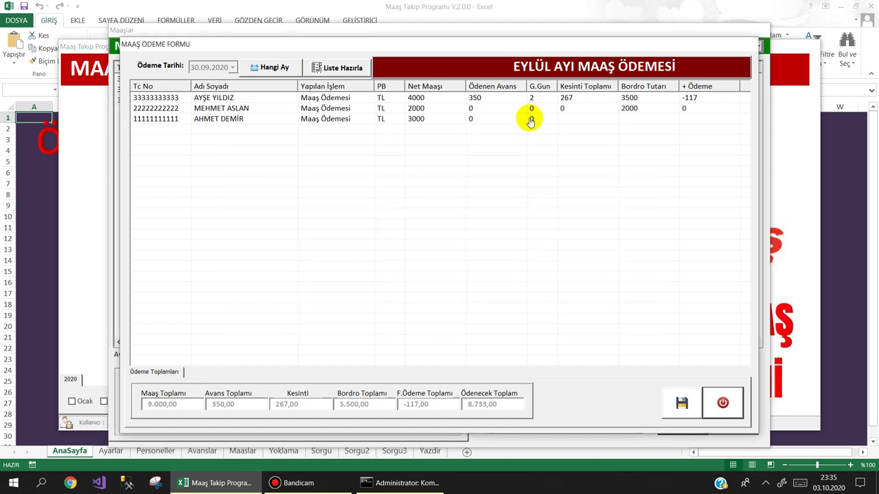
double_click(530, 119)
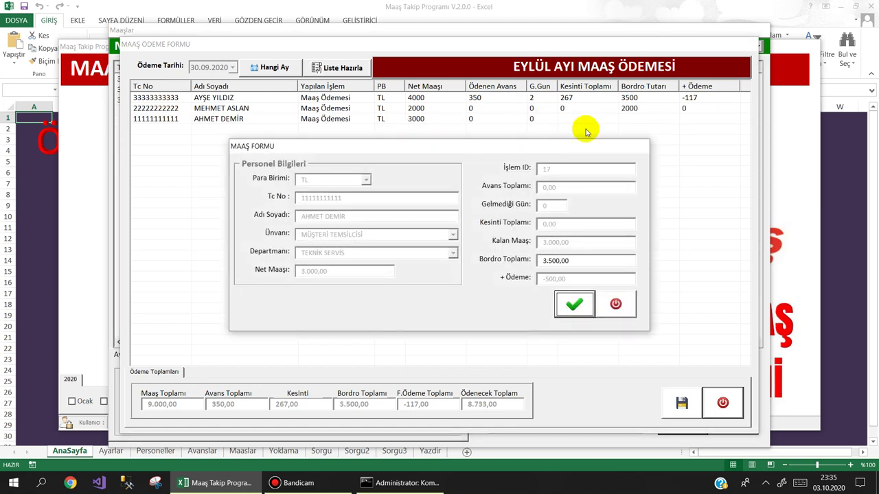
key(Return)
key(Return)
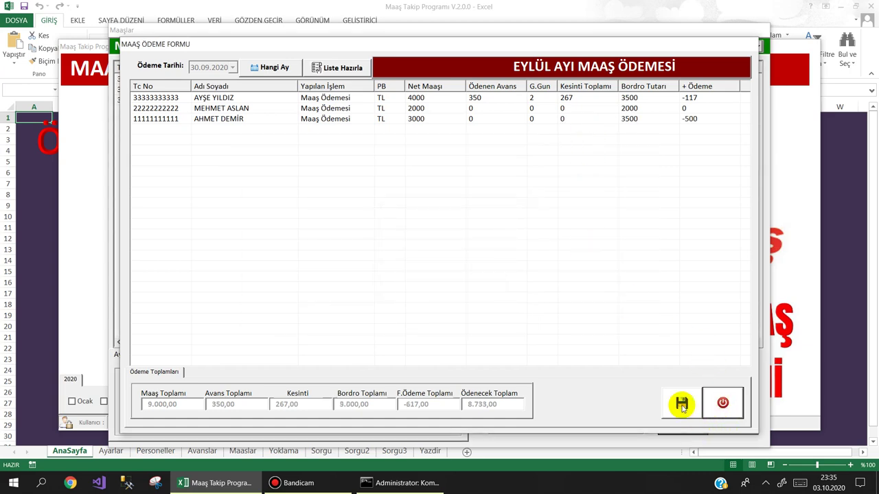
click(681, 405)
click(404, 281)
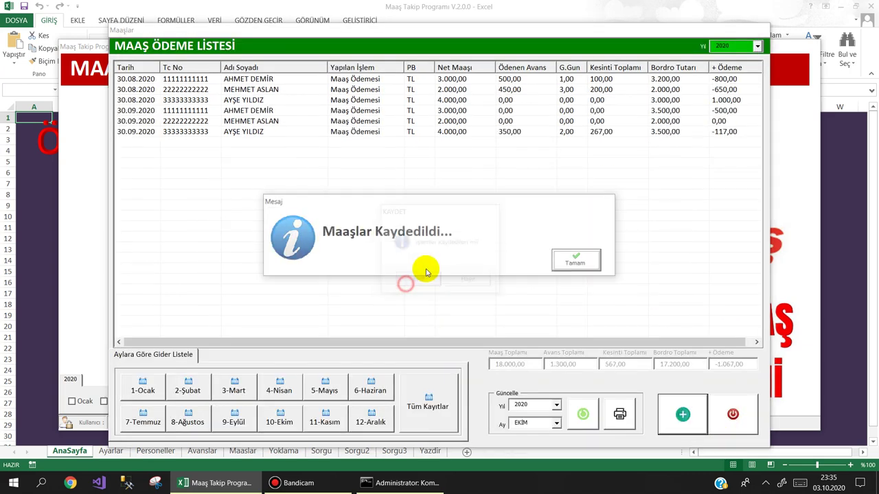
- Check that September and August are already paid and October has no payroll to print
click(575, 262)
click(683, 414)
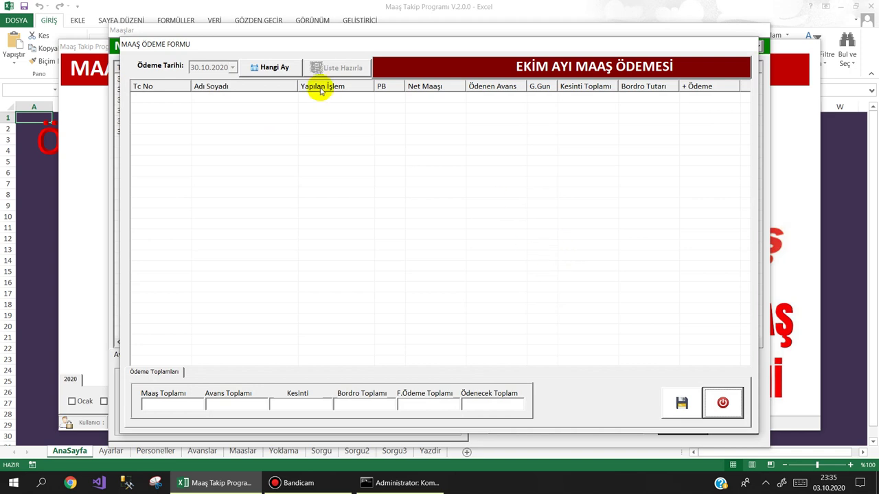
click(272, 67)
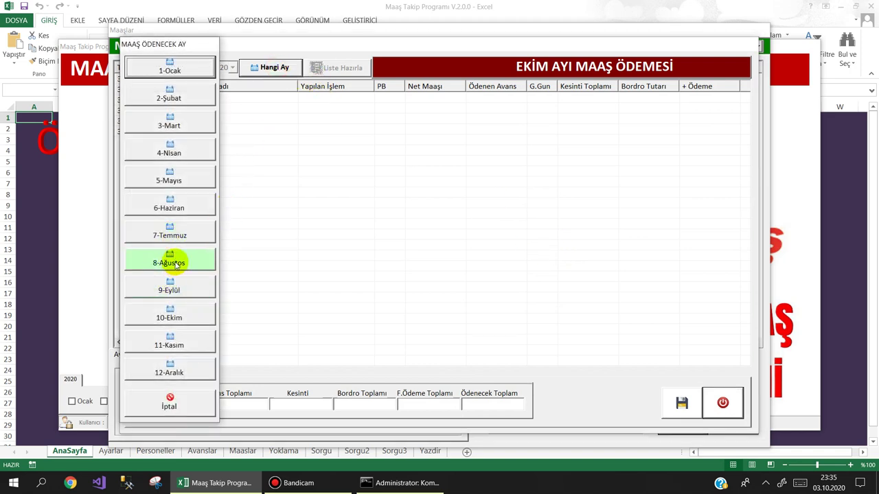
click(172, 289)
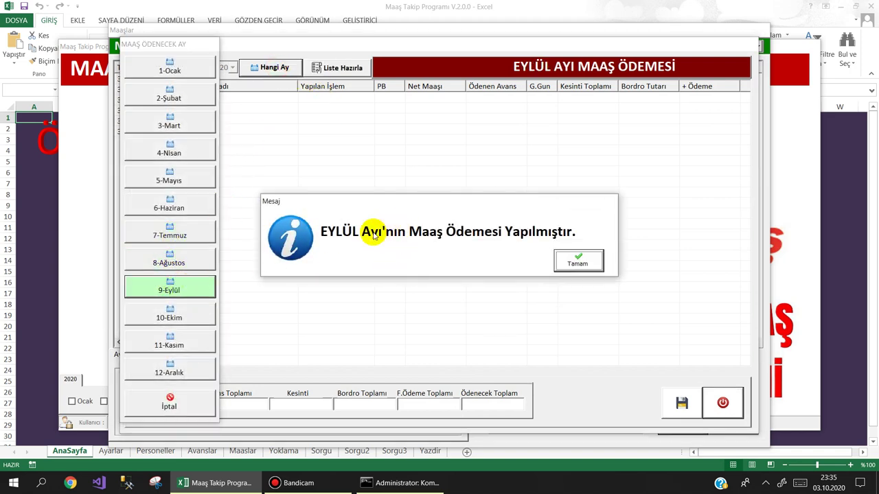
click(587, 267)
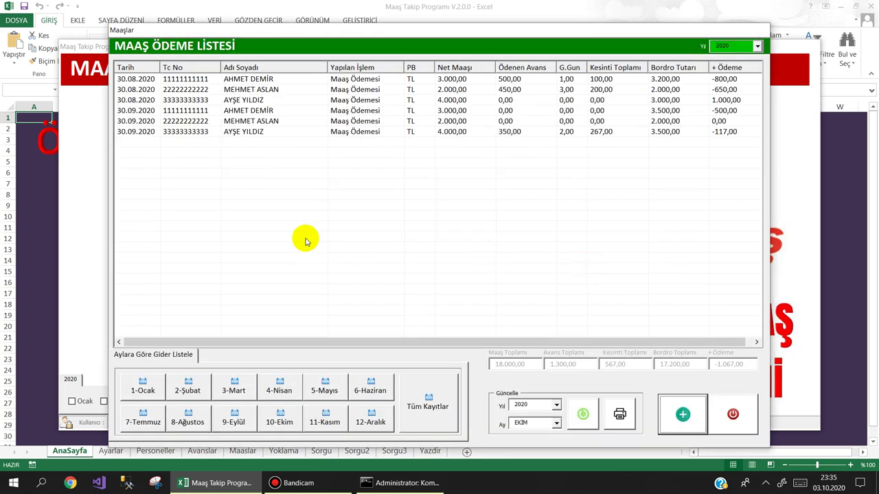
click(673, 417)
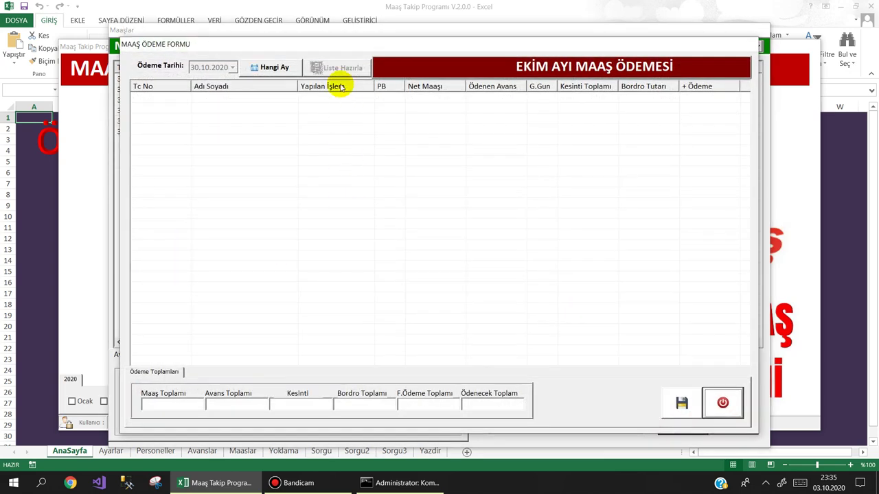
click(289, 67)
click(188, 267)
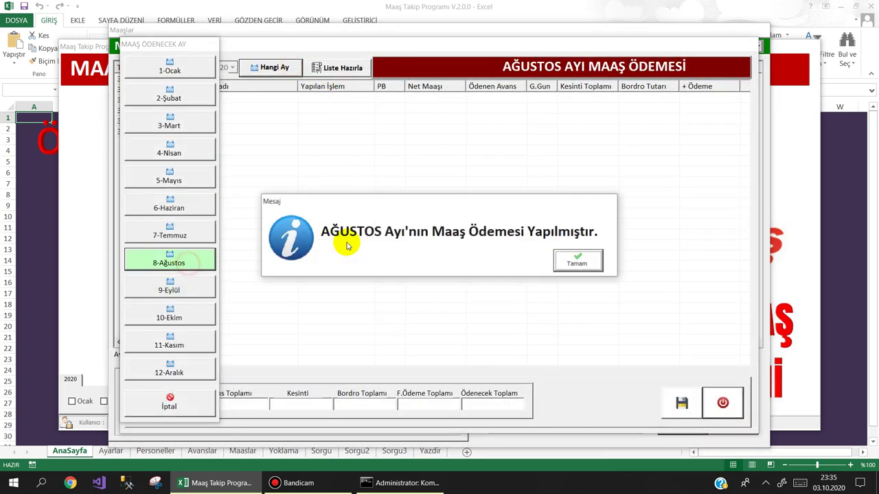
click(575, 261)
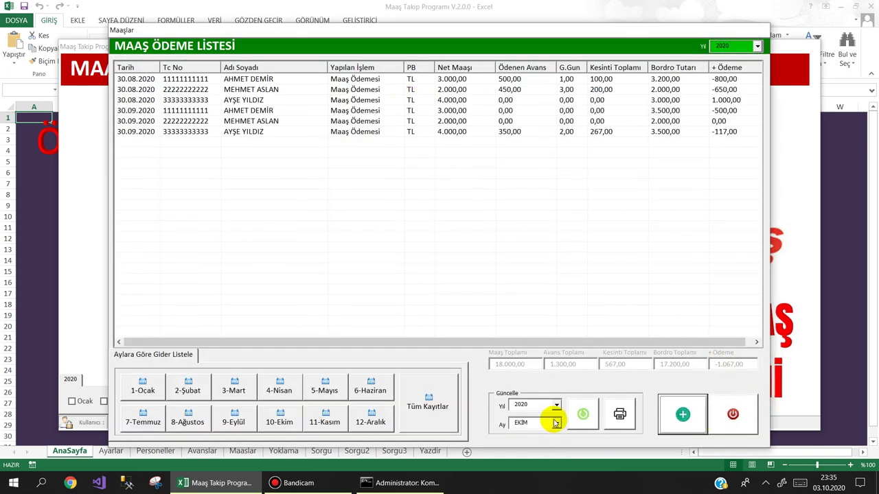
click(610, 418)
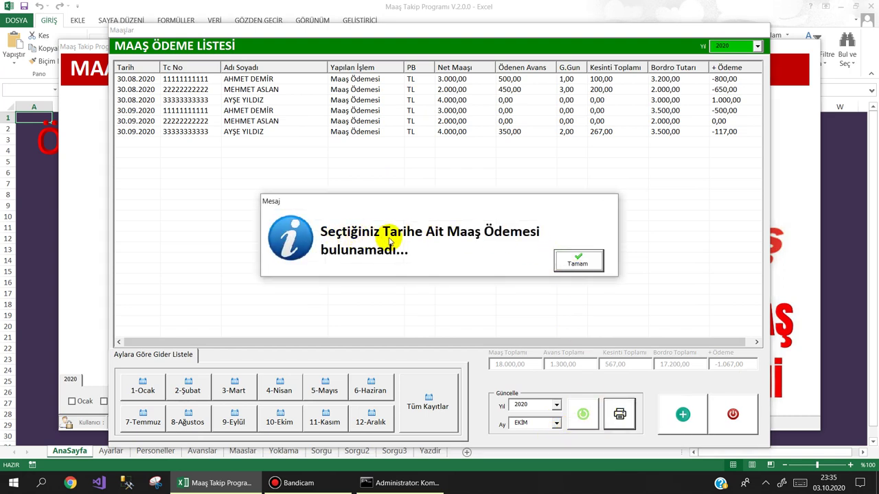
click(585, 270)
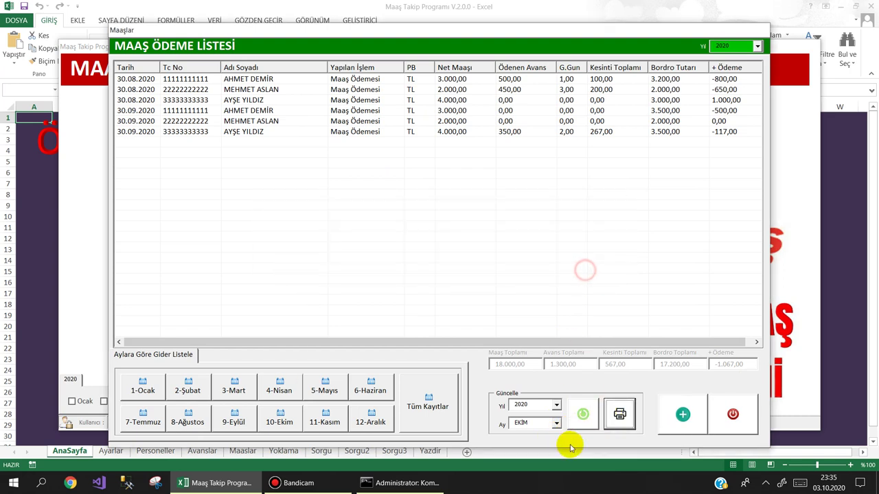
- Export the EYLÜL payroll as the PDF 'EYLÜL MAAŞLARI' on the desktop
click(556, 424)
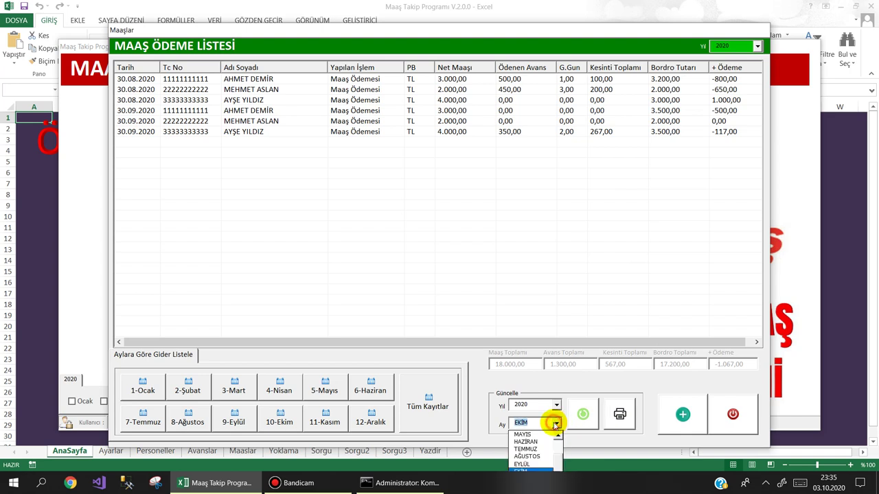
click(534, 465)
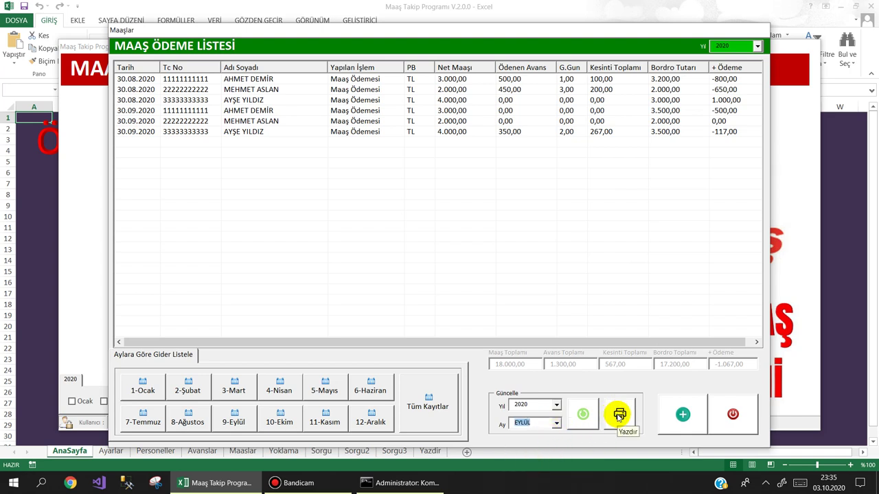
click(620, 414)
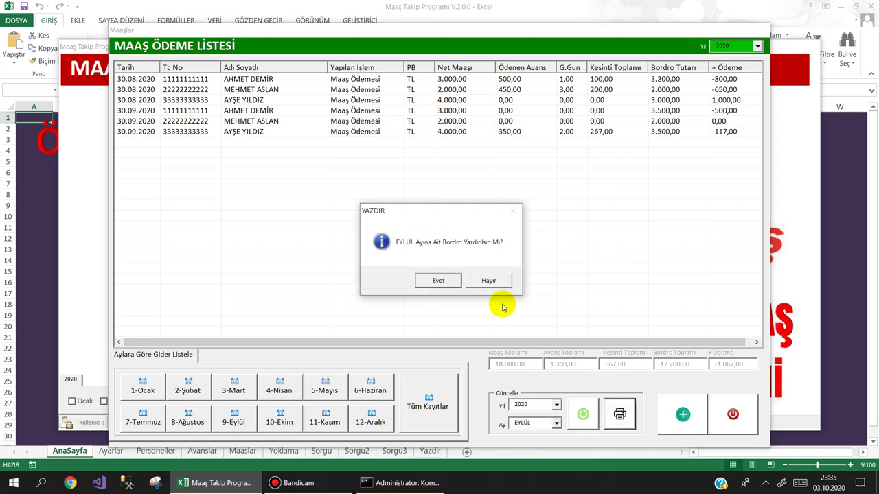
click(434, 283)
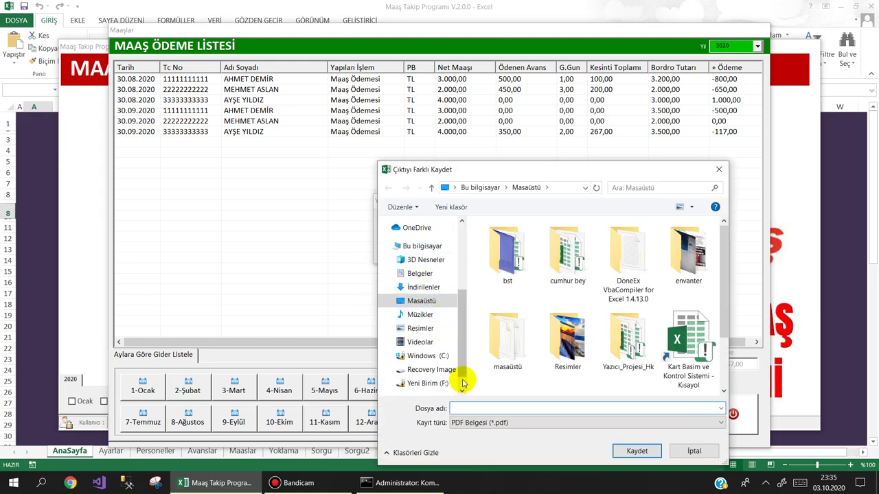
text(EYLÜL MAAŞLARI)
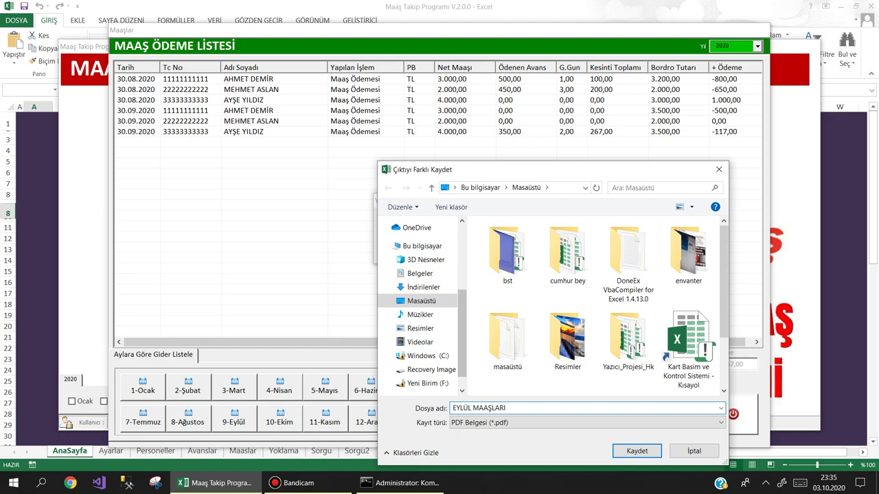
key(Return)
key(Return)
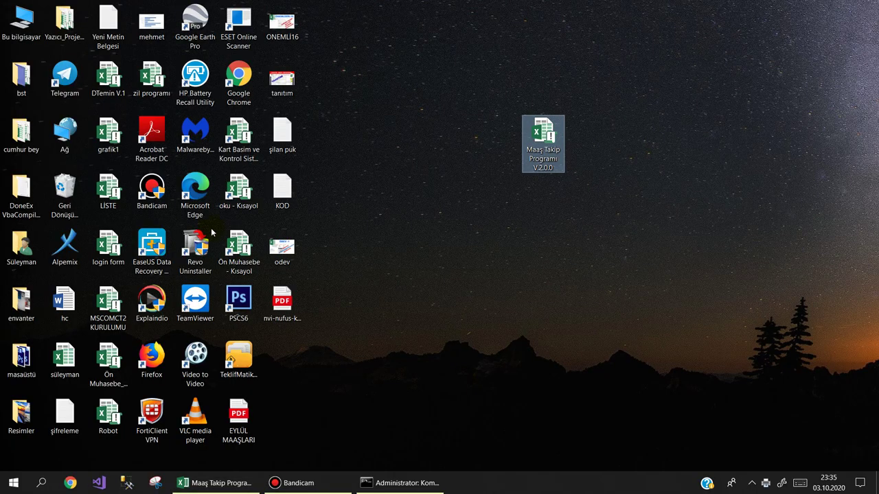
- Open EYLÜL MAAŞLARI in Edge, zoom in to read the three September rows, then close it
click(236, 427)
double_click(237, 426)
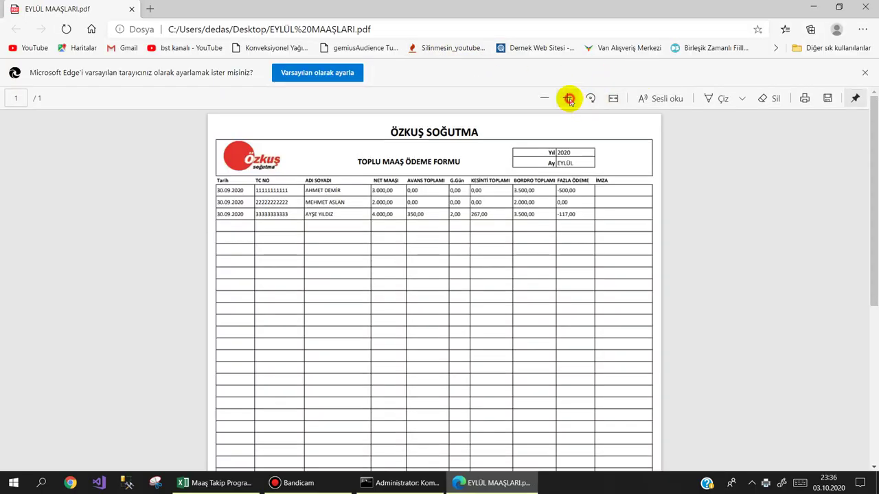
click(569, 100)
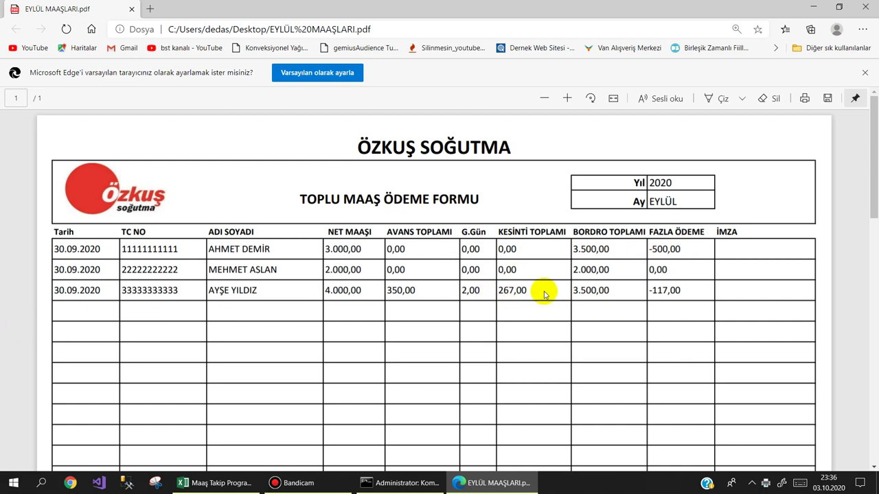
scroll(605, 302, down, 5)
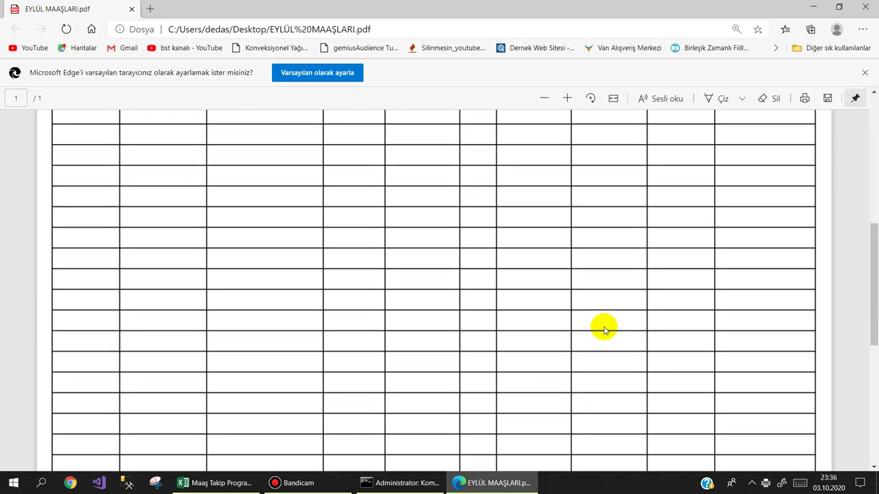
scroll(604, 330, down, 3)
scroll(655, 234, up, 5)
scroll(687, 171, up, 3)
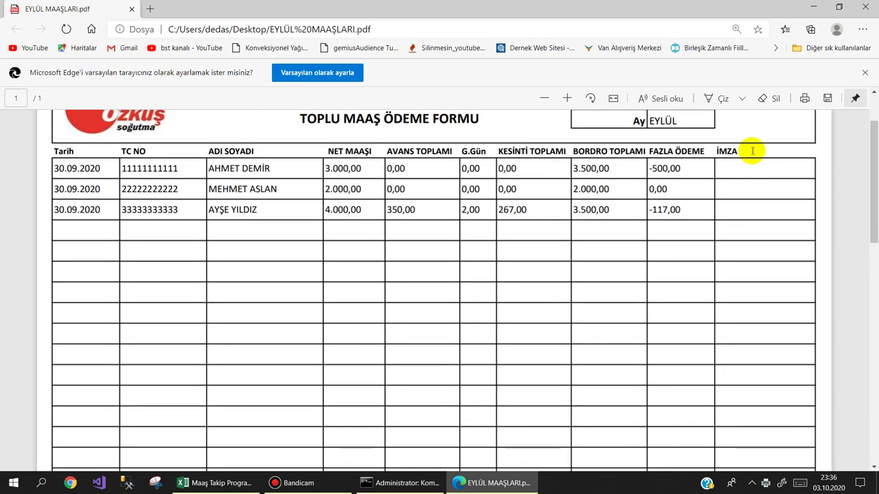
scroll(743, 192, up, 2)
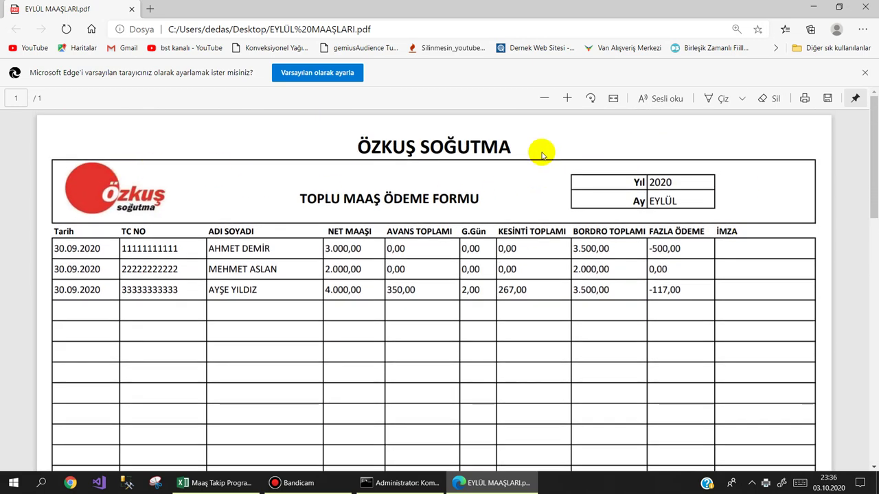
click(869, 8)
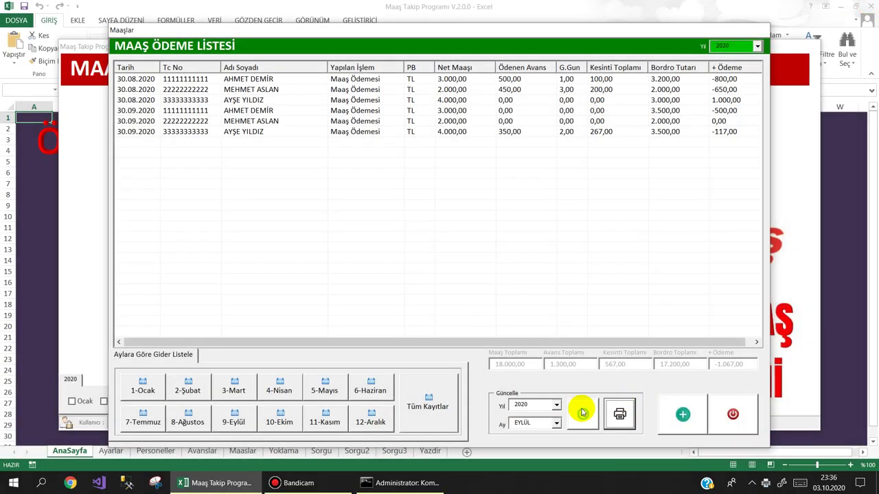
- Export the AĞUSTOS payroll as the PDF 'AUSTOZ MAAŞLARI' and reveal the desktop
click(557, 423)
click(527, 456)
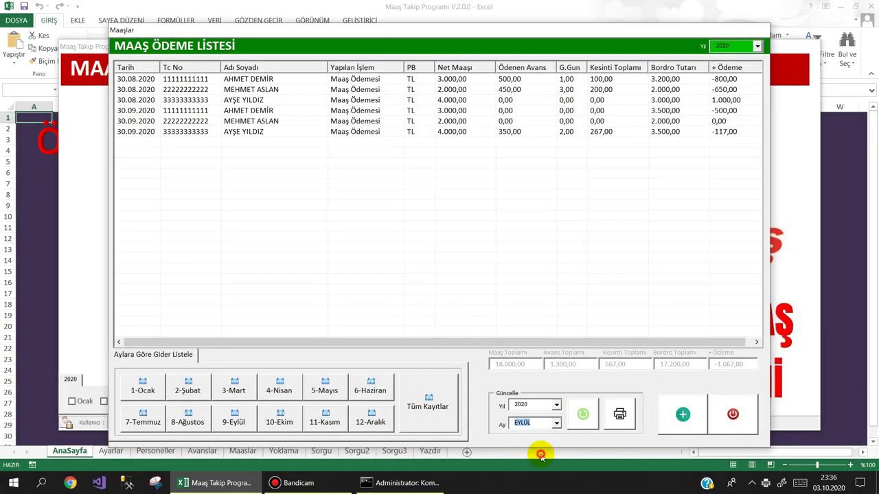
click(618, 414)
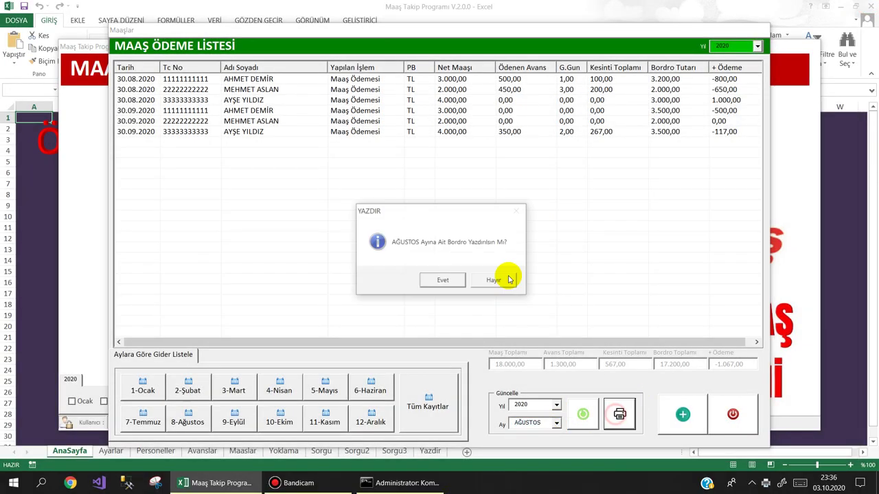
click(442, 283)
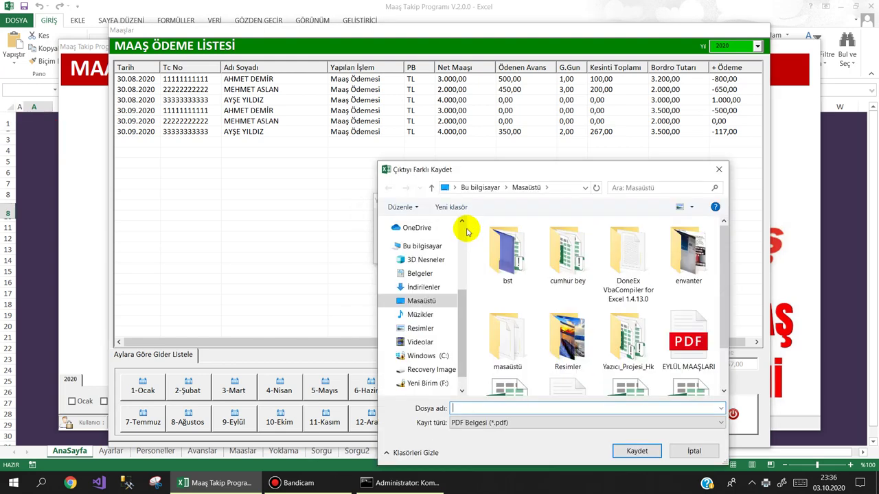
text(A)
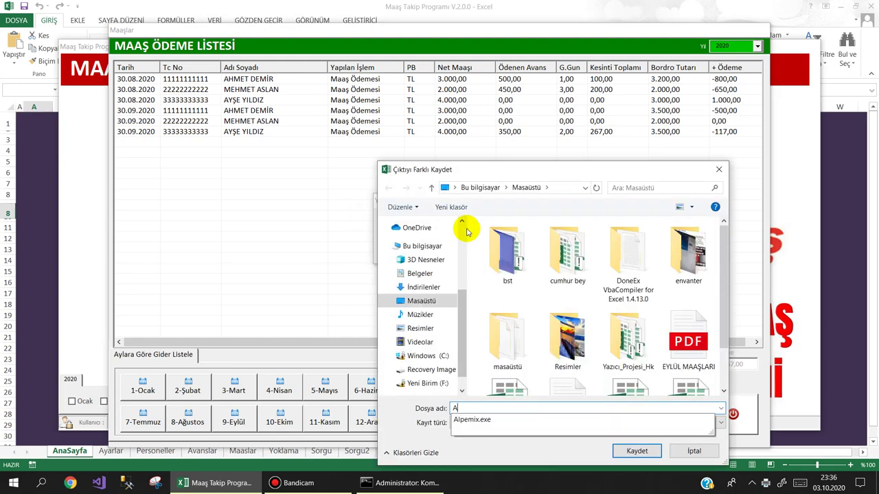
text(USTOZ MAAŞLARI)
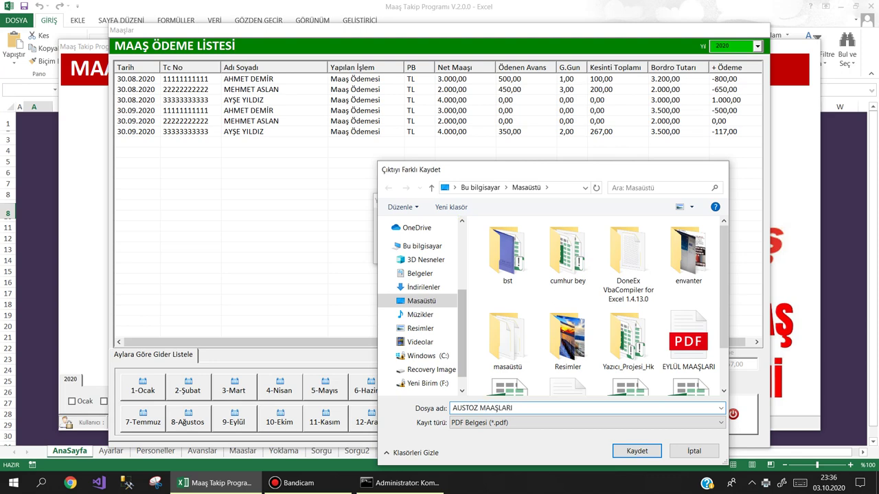
key(Return)
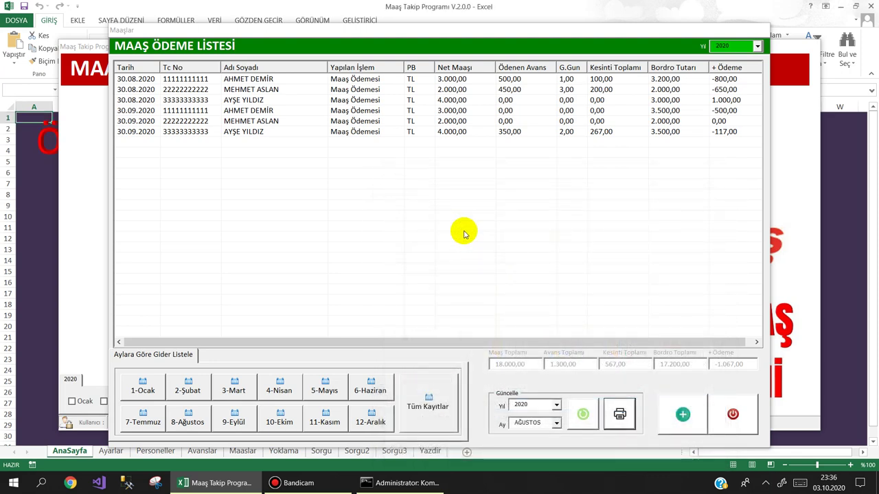
key(super+d)
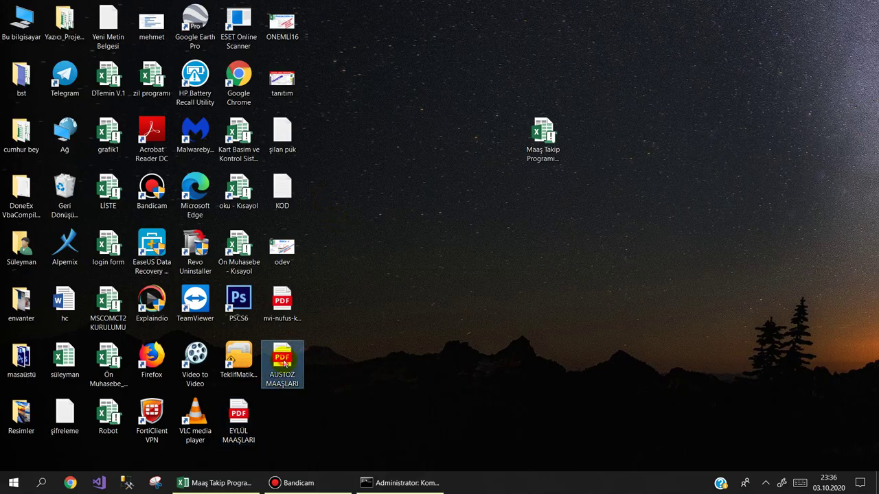
- Open AUSTOZ MAAŞLARI in Edge, zoom in to check worked-days and deduction values, then close it
double_click(284, 355)
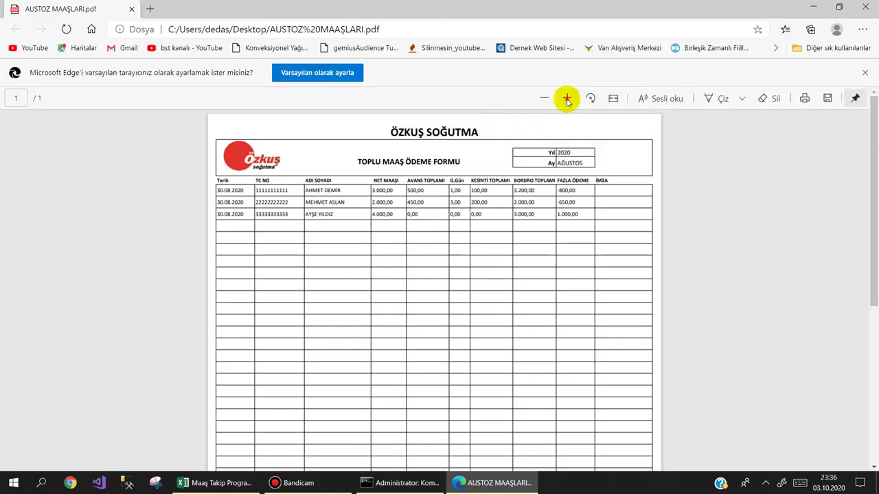
click(567, 97)
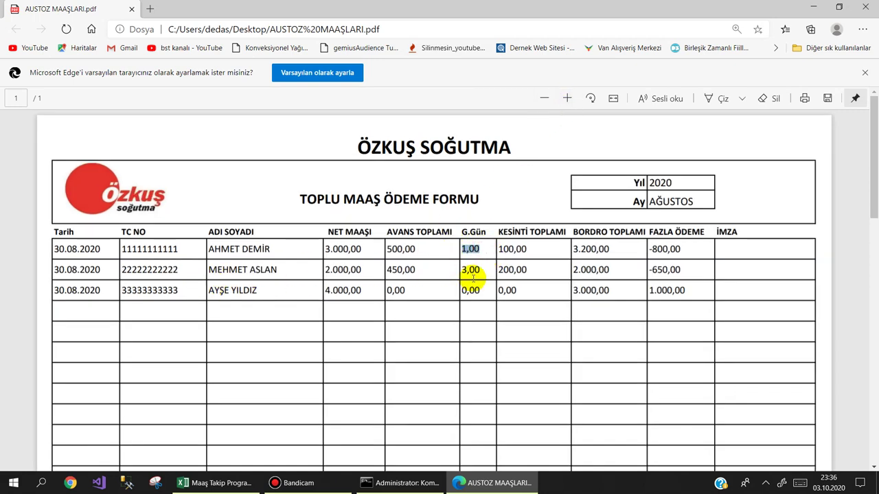
double_click(471, 270)
double_click(522, 270)
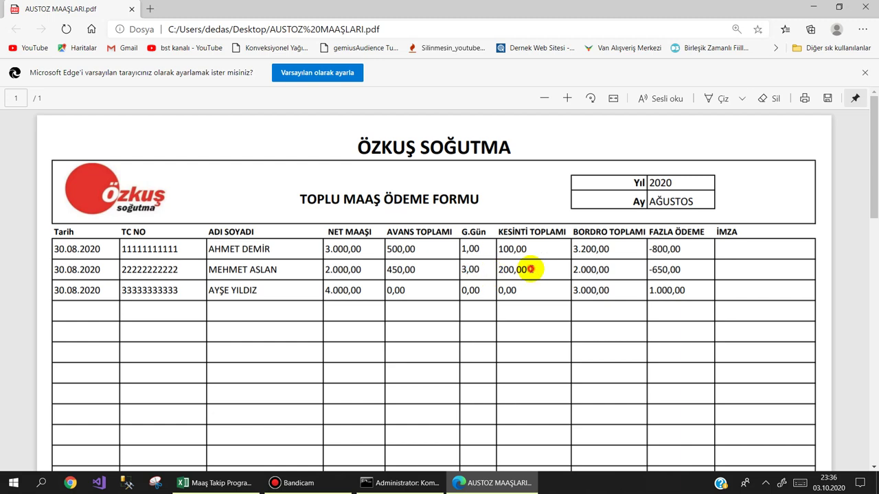
scroll(686, 314, down, 2)
scroll(696, 320, down, 3)
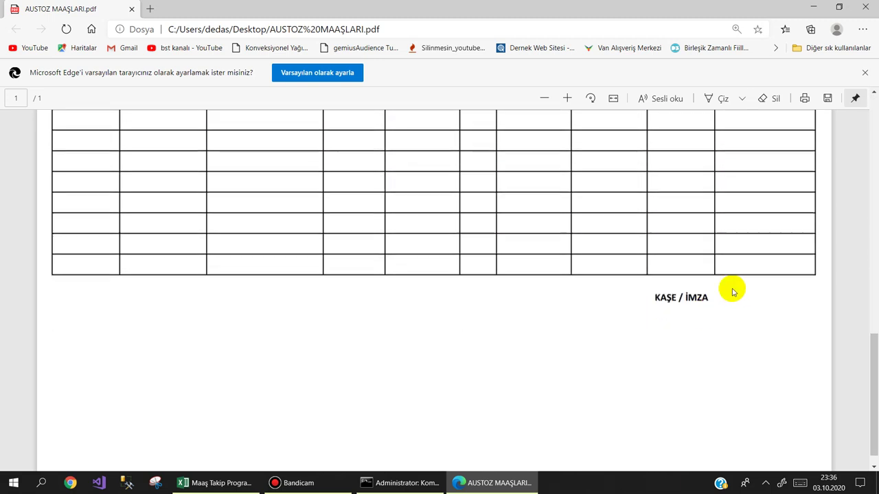
click(864, 7)
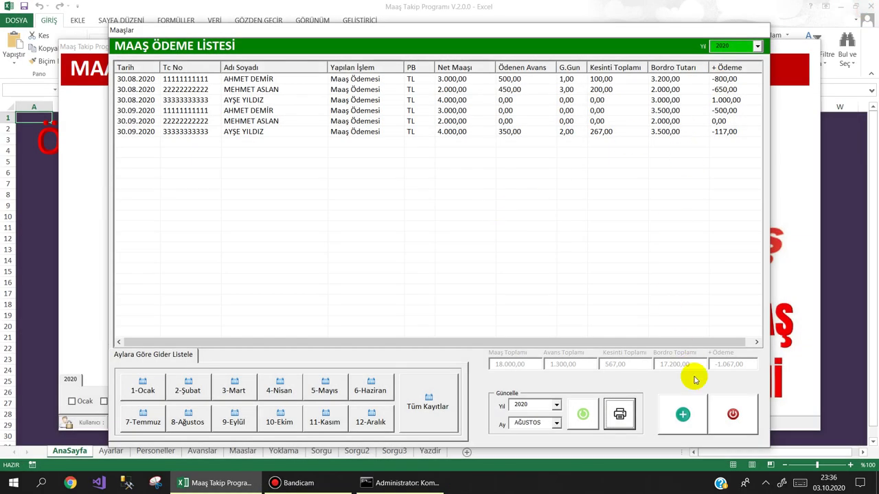
- Close the payment list and search personnel statements by employee name
click(730, 430)
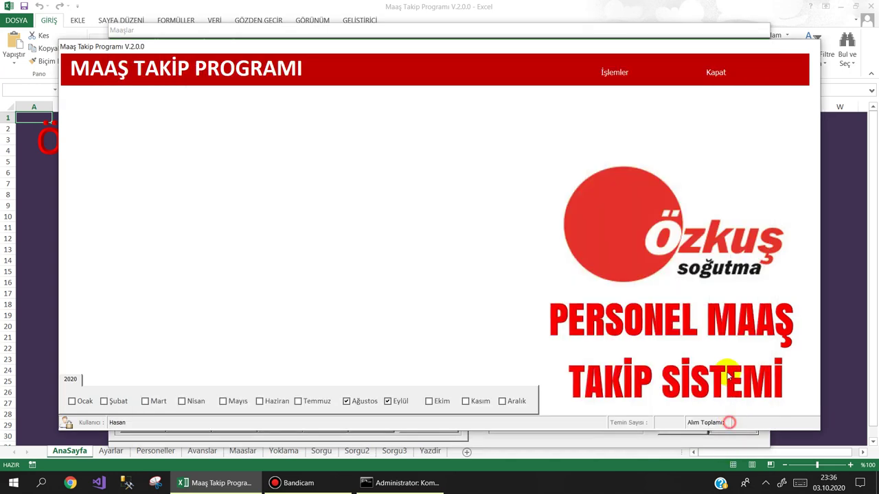
click(638, 212)
text(AY)
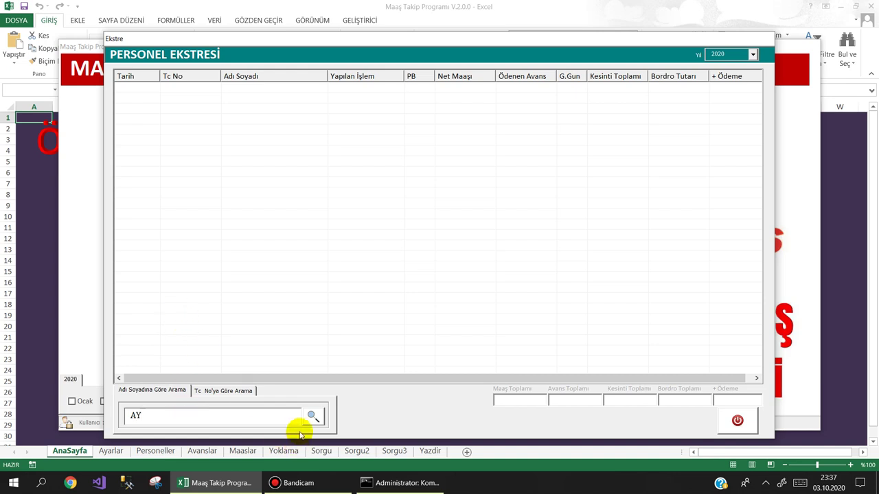
click(313, 416)
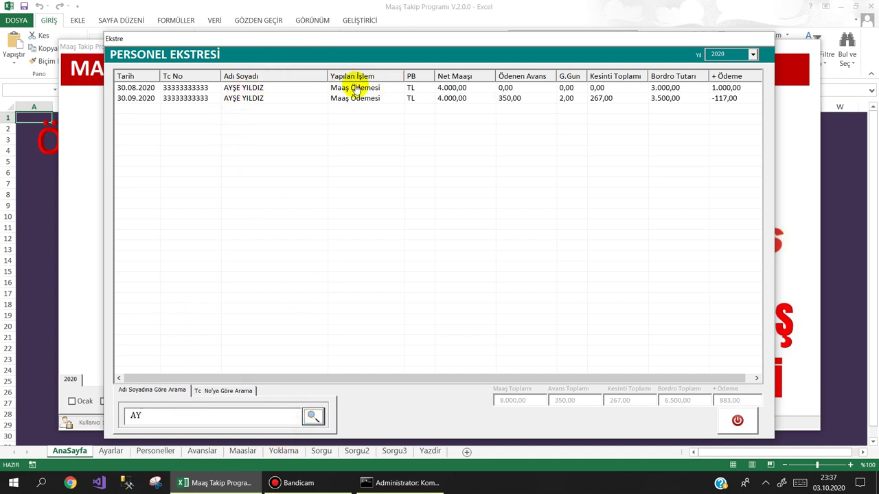
click(275, 91)
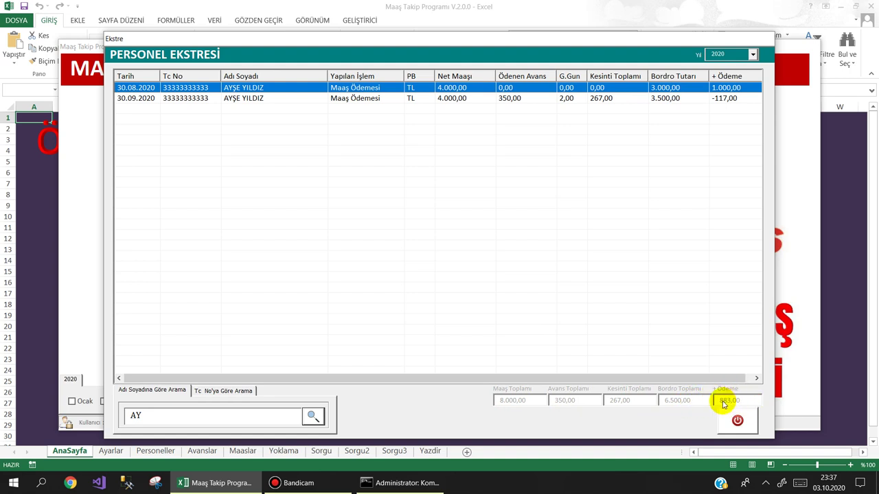
- Search the statements by ID number 222, then close the statement form
click(180, 414)
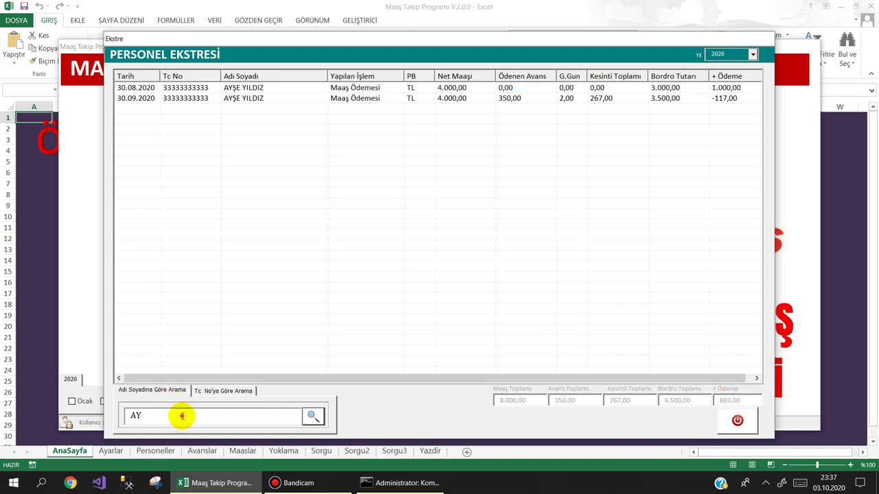
key(BackSpace)
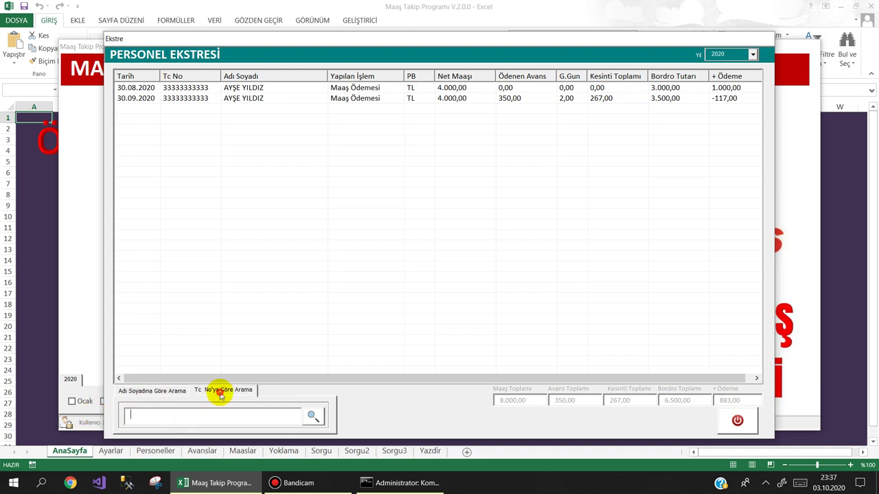
text(222)
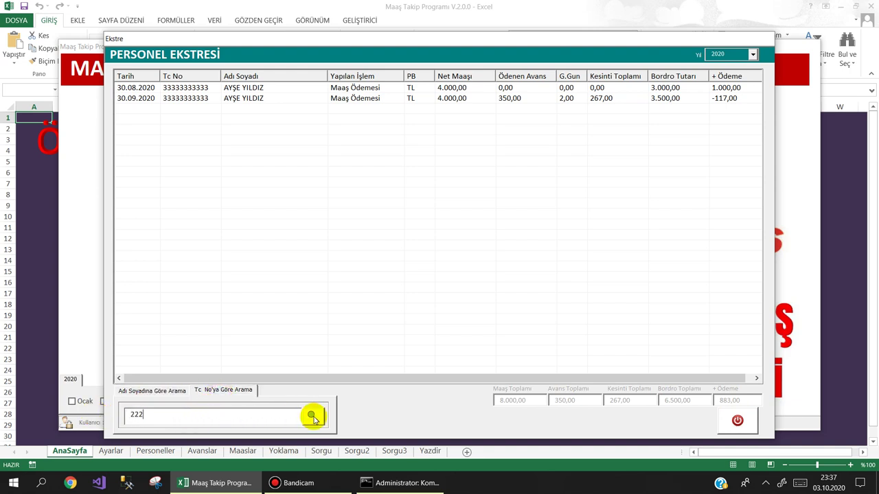
click(313, 416)
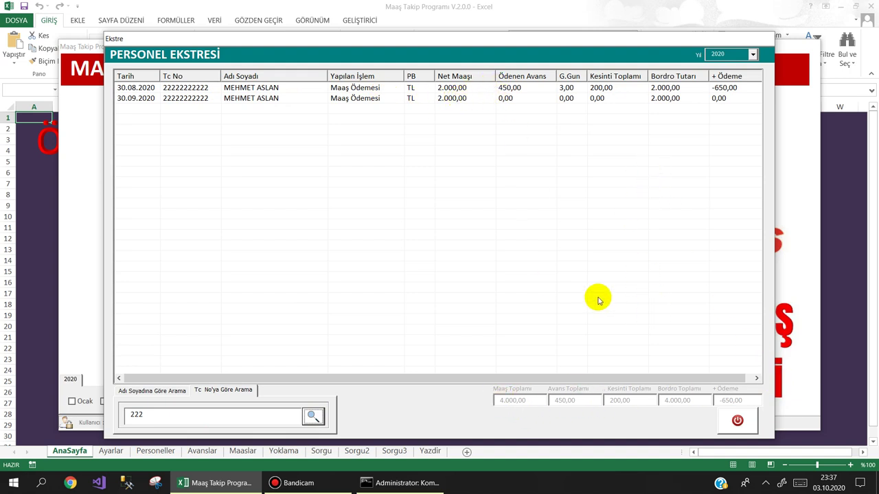
key(Escape)
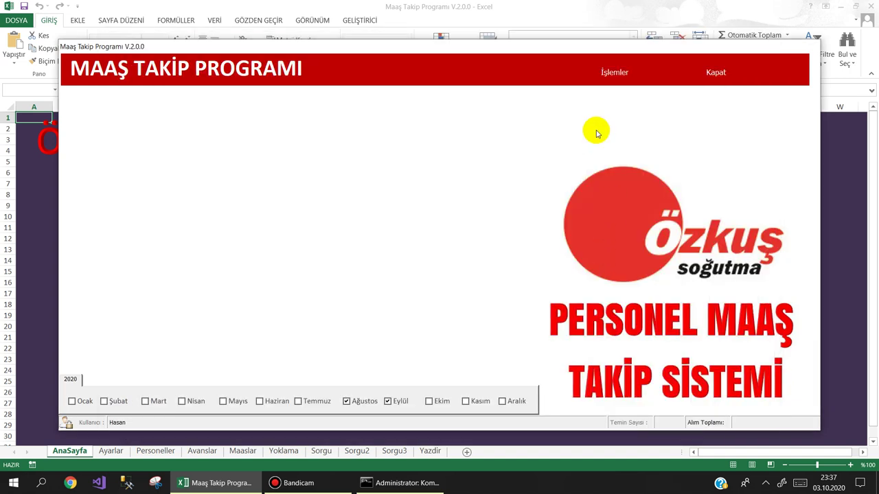
- Save the program's changes through Kapat > Kaydet
click(614, 72)
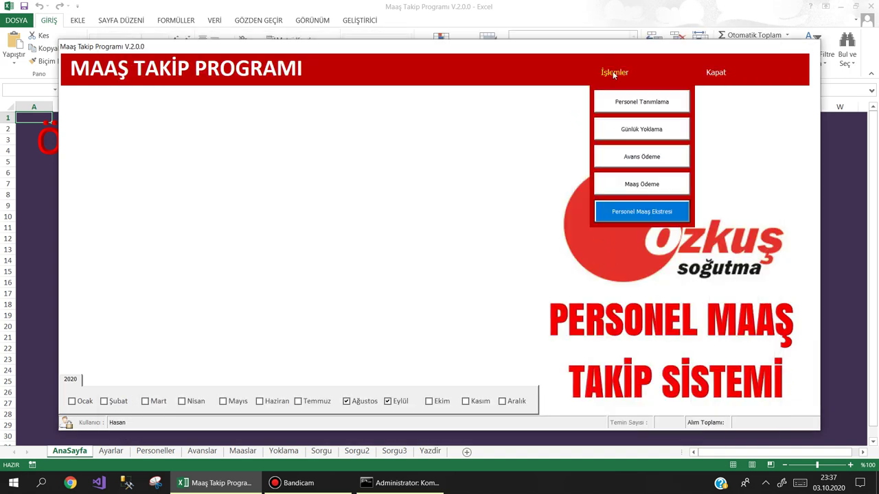
click(714, 72)
click(730, 102)
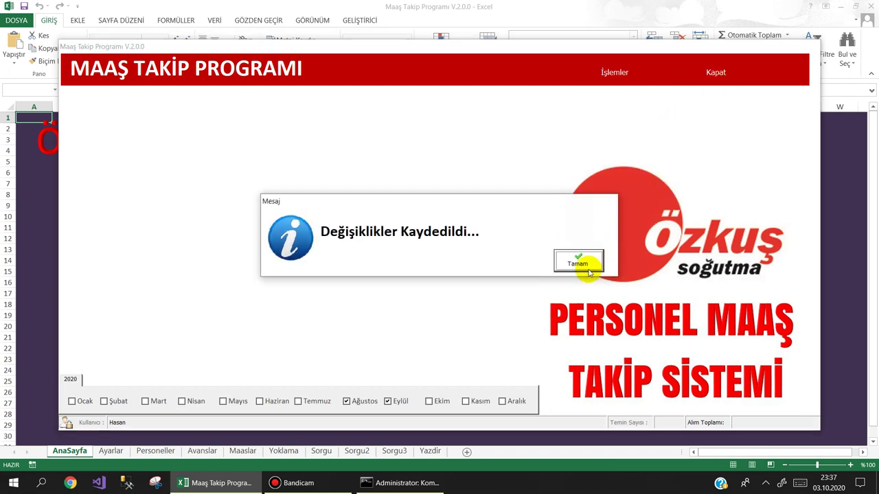
click(584, 261)
- Unlock the sheets with the admin password and review the Ayarlar currency and department lists
click(730, 130)
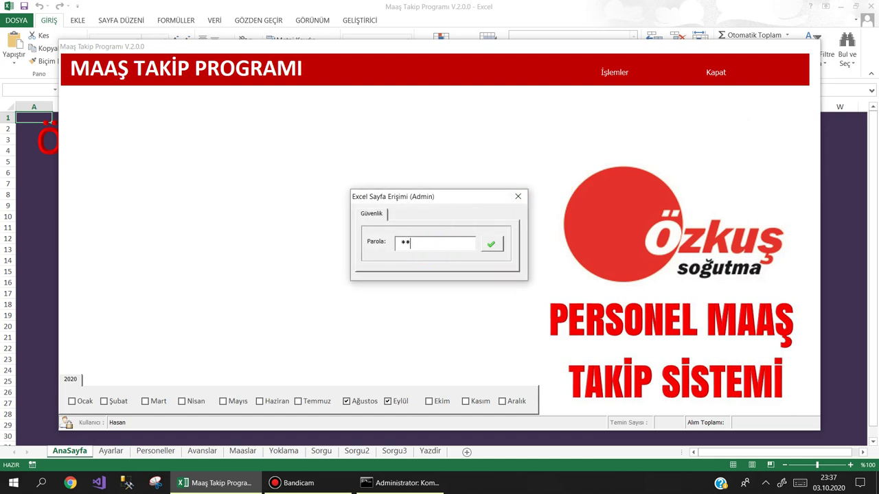
click(492, 244)
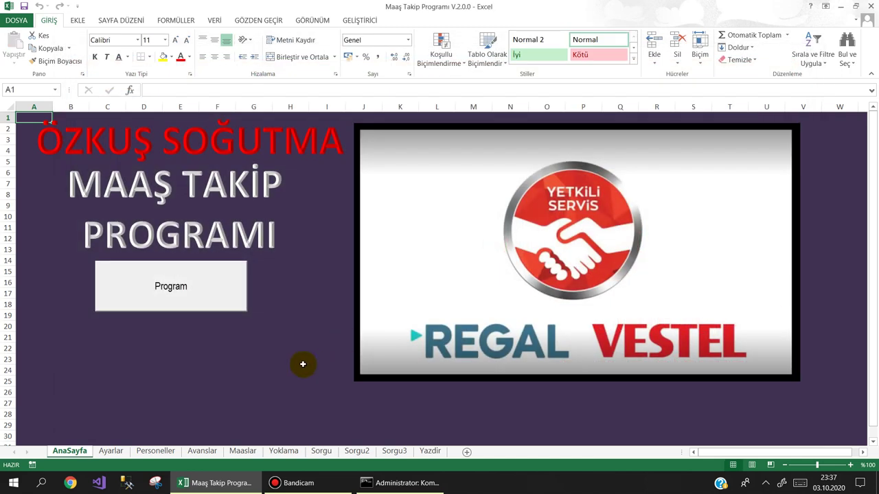
click(110, 451)
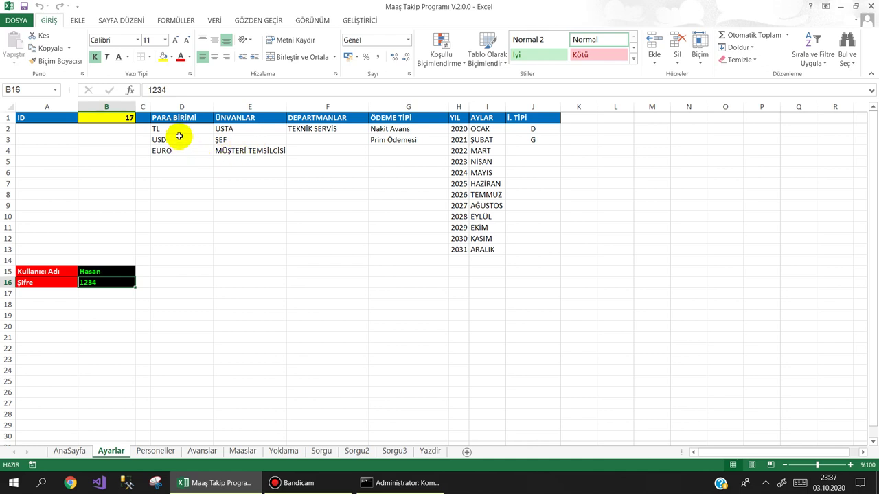
drag(177, 129, 180, 151)
click(180, 170)
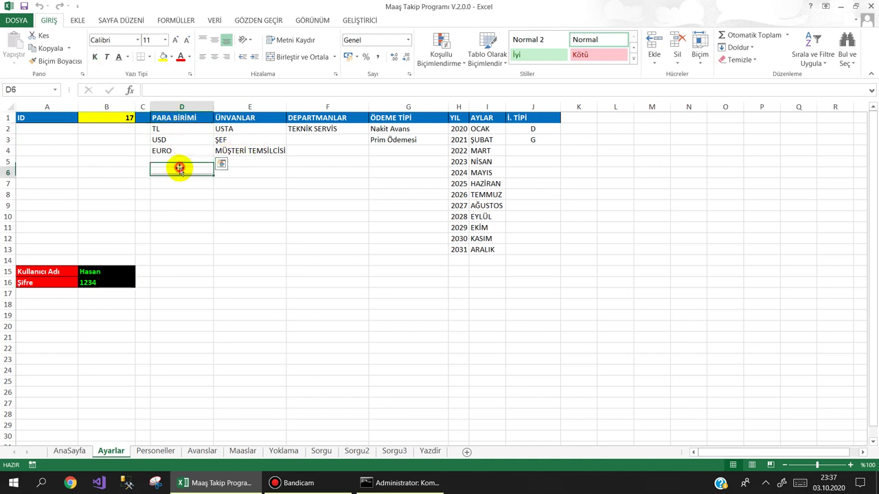
click(323, 137)
- Return to the AnaSayfa sheet and launch the Maaş Takip Programı form
click(64, 452)
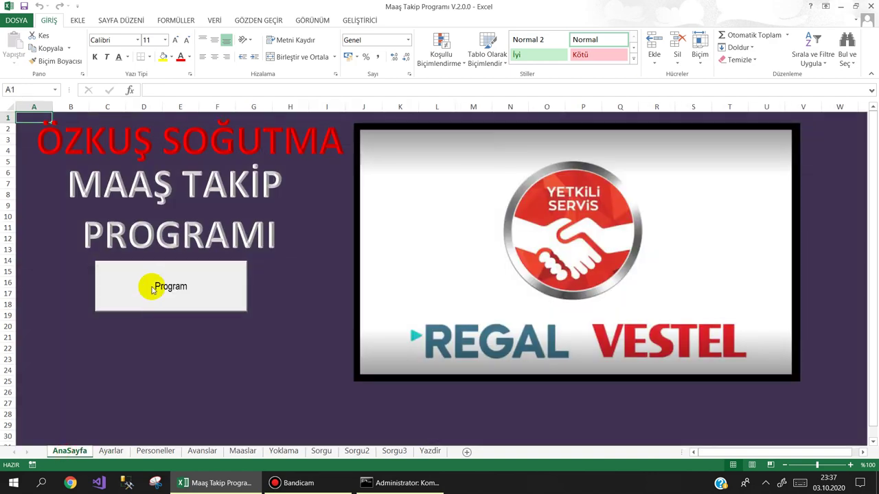
click(147, 285)
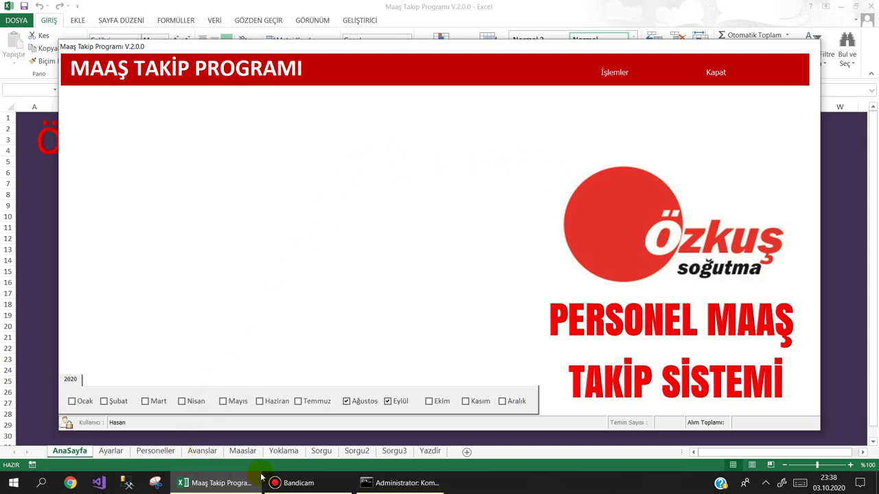
mouse_move(294, 483)
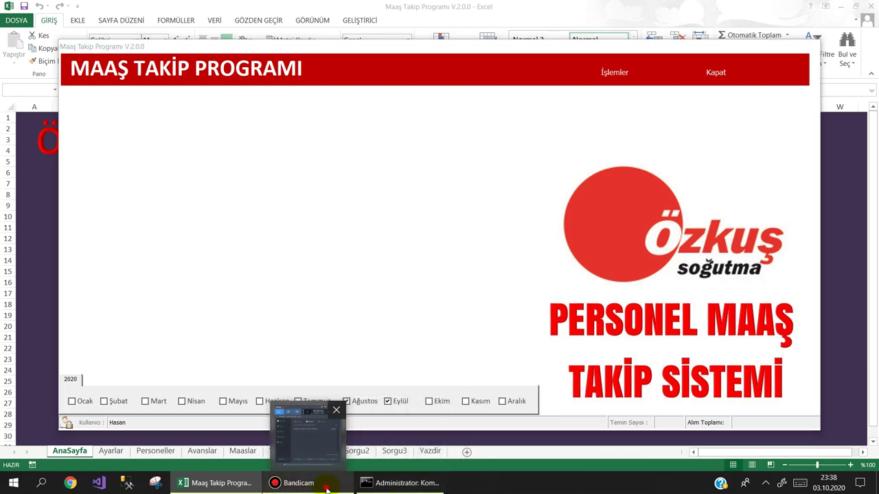
- Bring the Bandicam recorder window to the front over the salary tracker
click(295, 482)
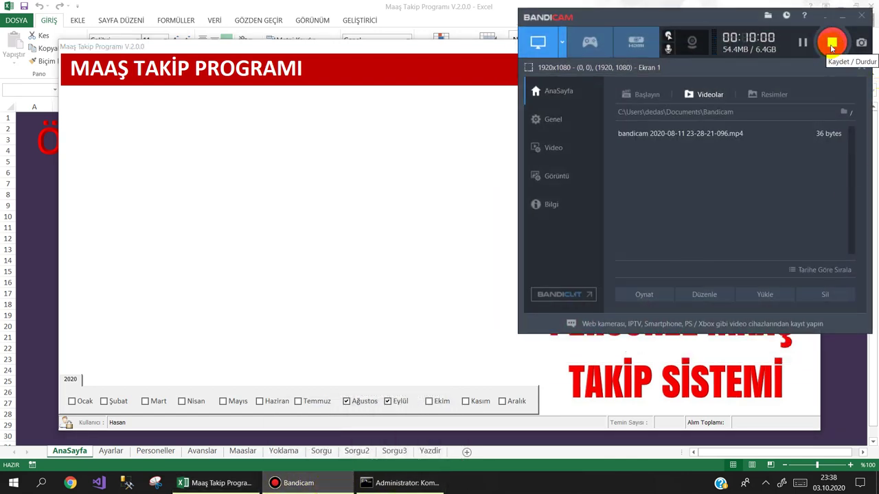